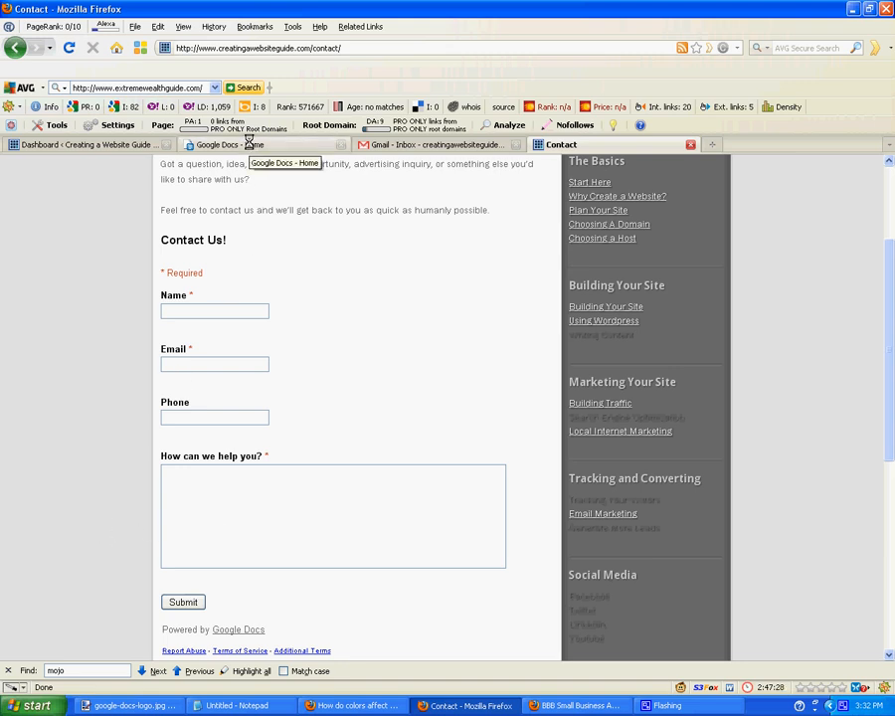
- Switch Firefox to the Google Docs home page tab, which lists the Goals and Logins documents
click(249, 143)
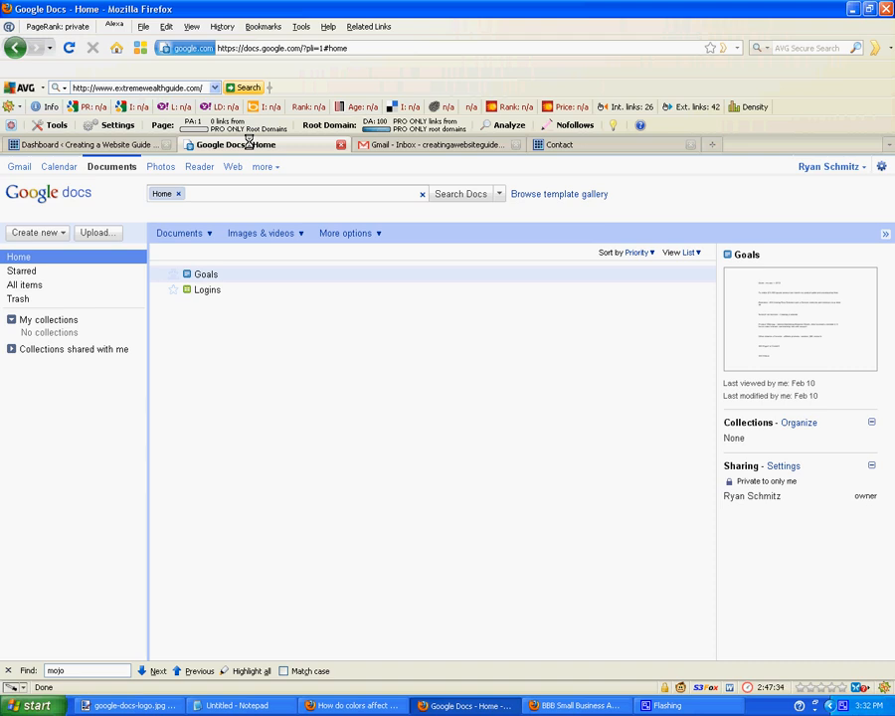
- Start a blank form, title it 'Contact Us!' and retitle Sample Question 1 as 'Name'
click(63, 231)
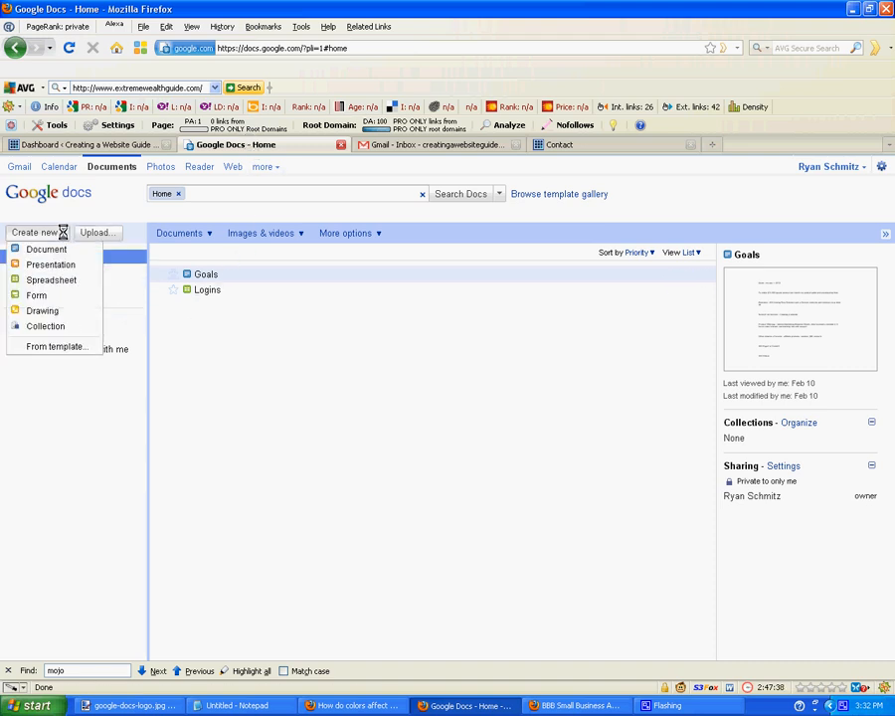
click(40, 295)
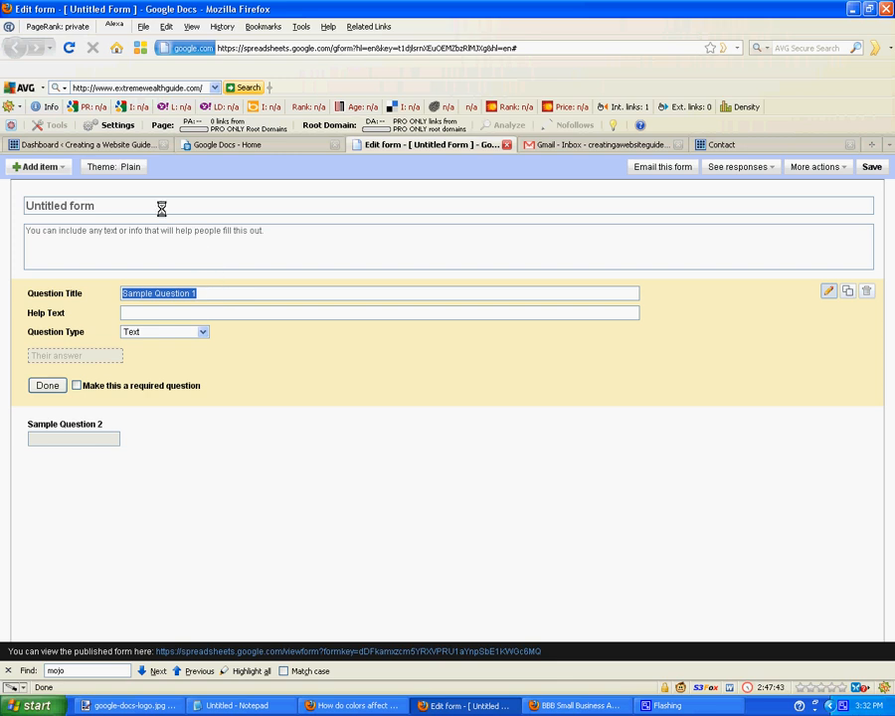
click(153, 205)
text(Contact Us!)
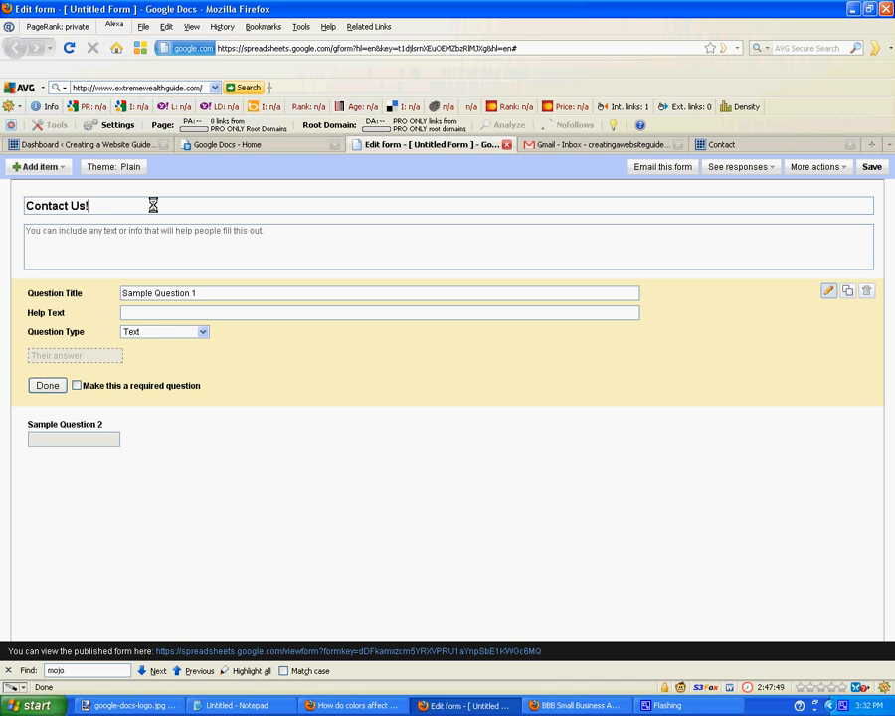
key(Tab)
key(Tab)
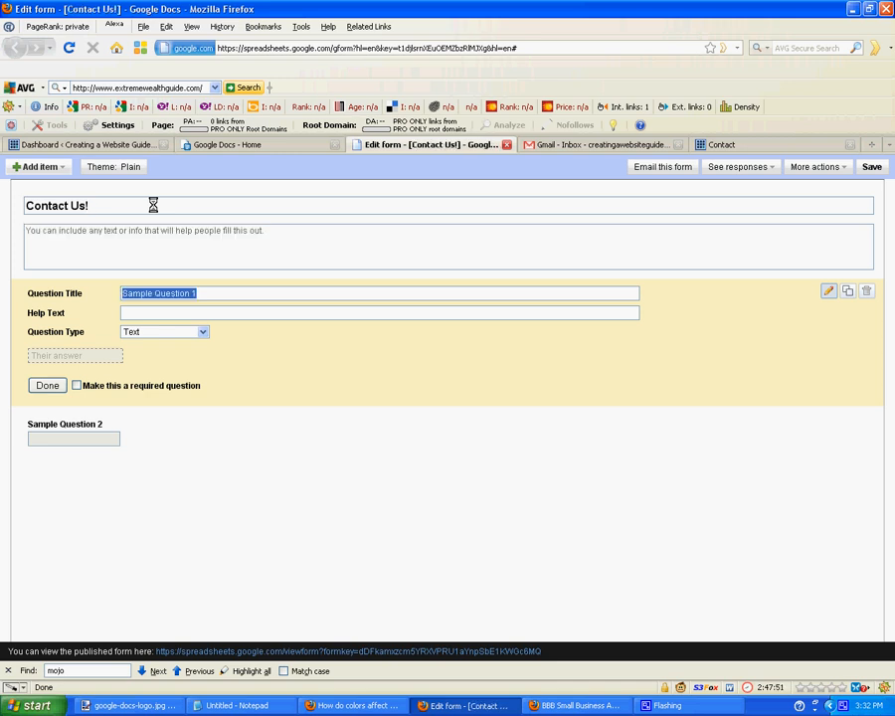
text(Name)
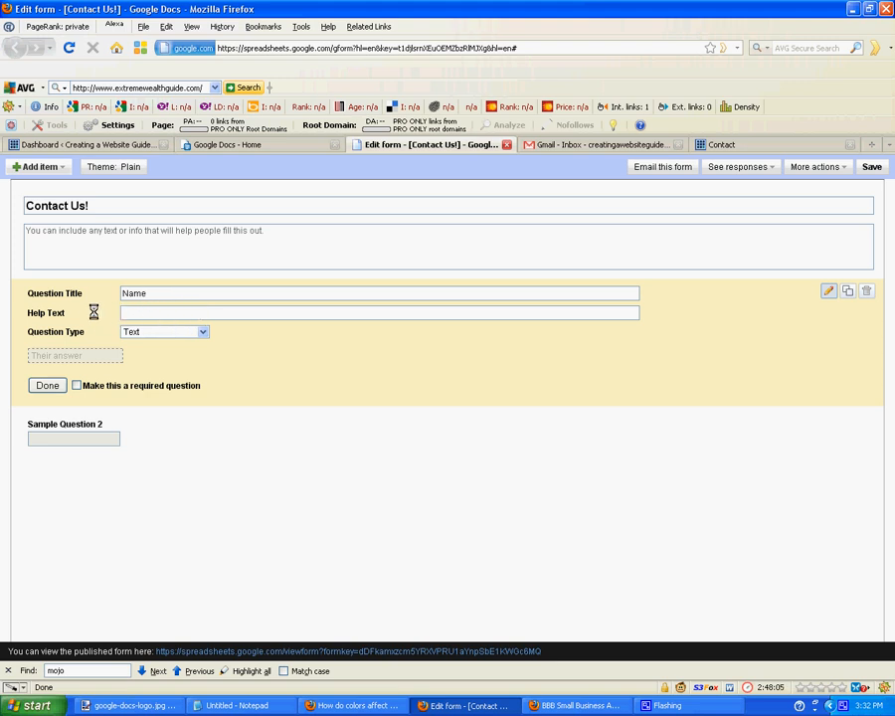
- Keep Name as a Text question and make it required
click(149, 331)
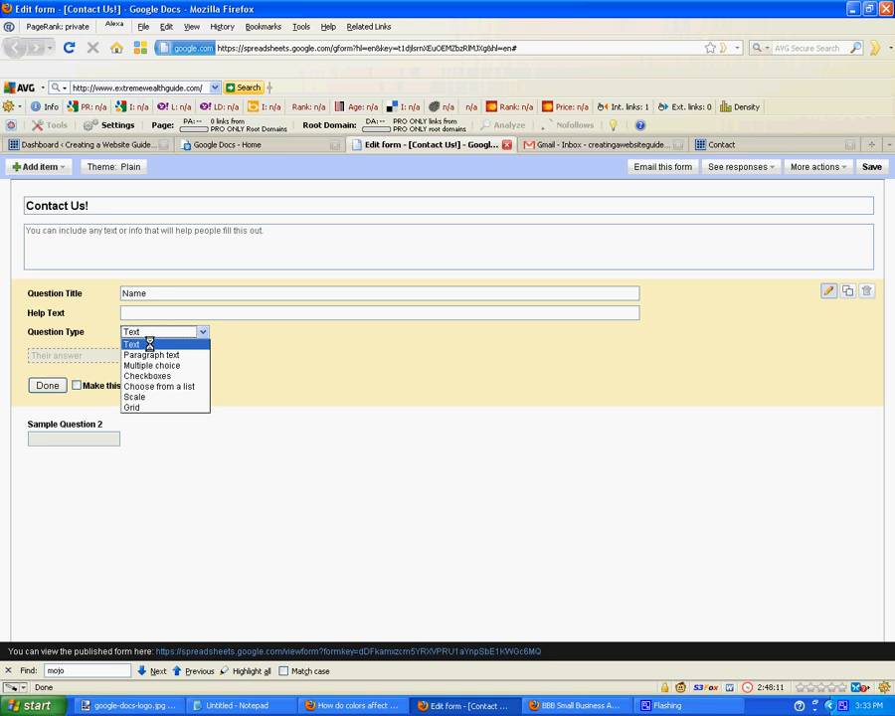
click(149, 345)
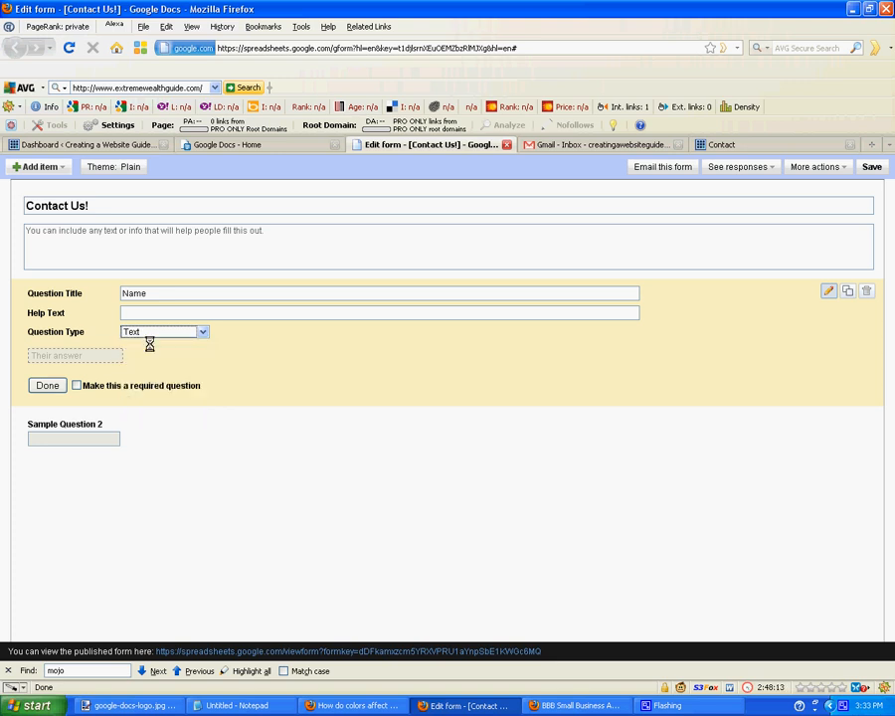
click(76, 385)
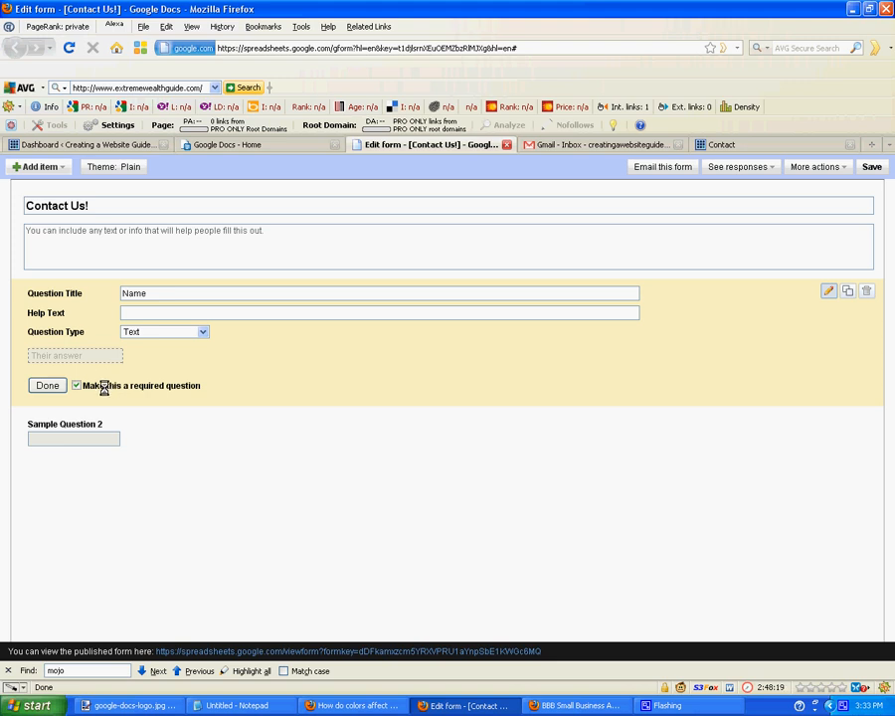
click(45, 384)
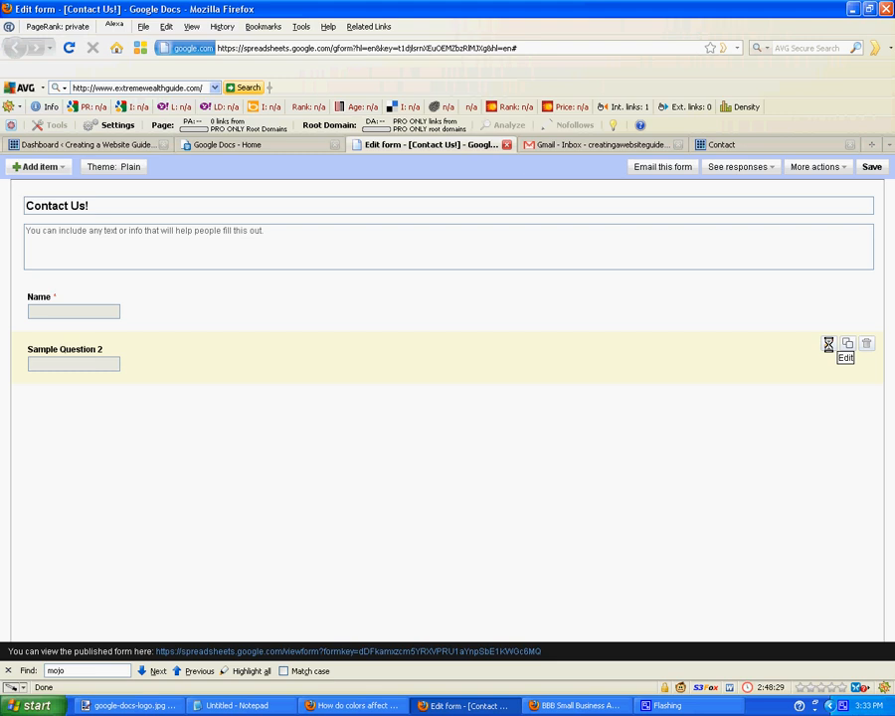
- Retitle Sample Question 2 as 'Email' and make it a required question
click(828, 344)
drag(197, 345, 116, 345)
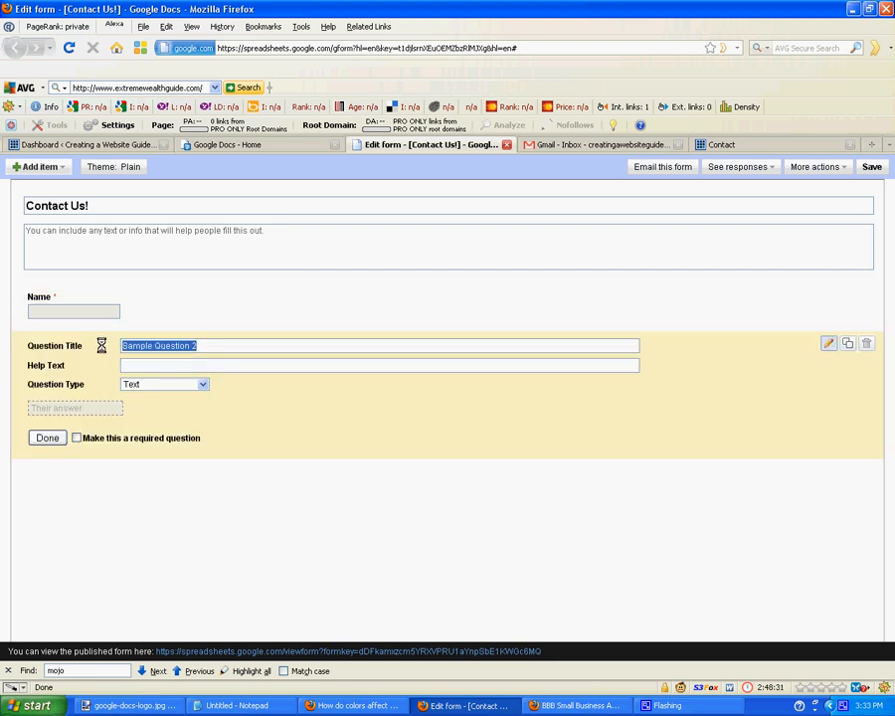
text(Email)
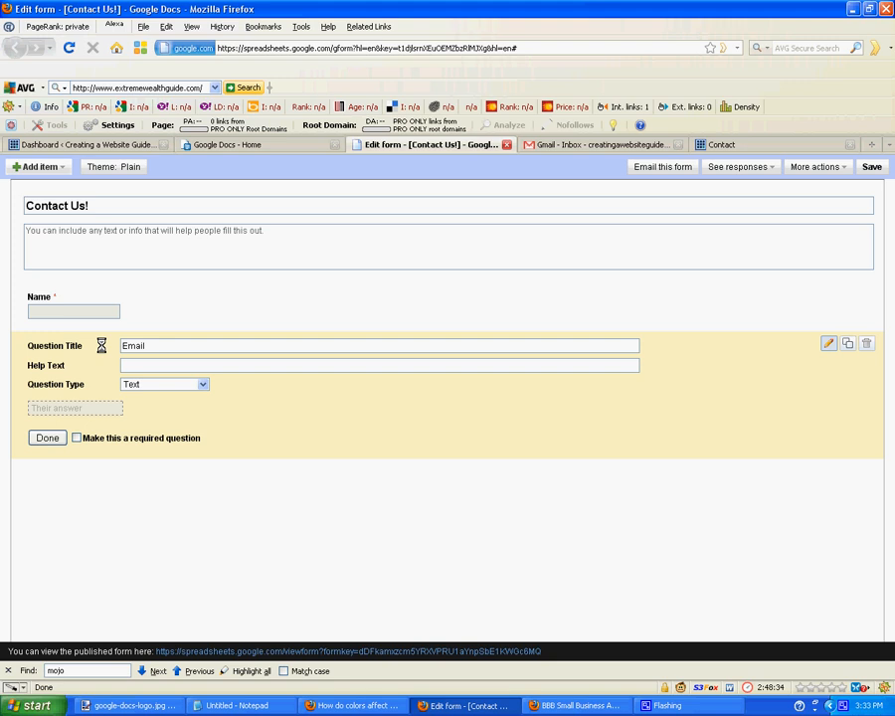
key(Tab)
key(Tab)
click(76, 438)
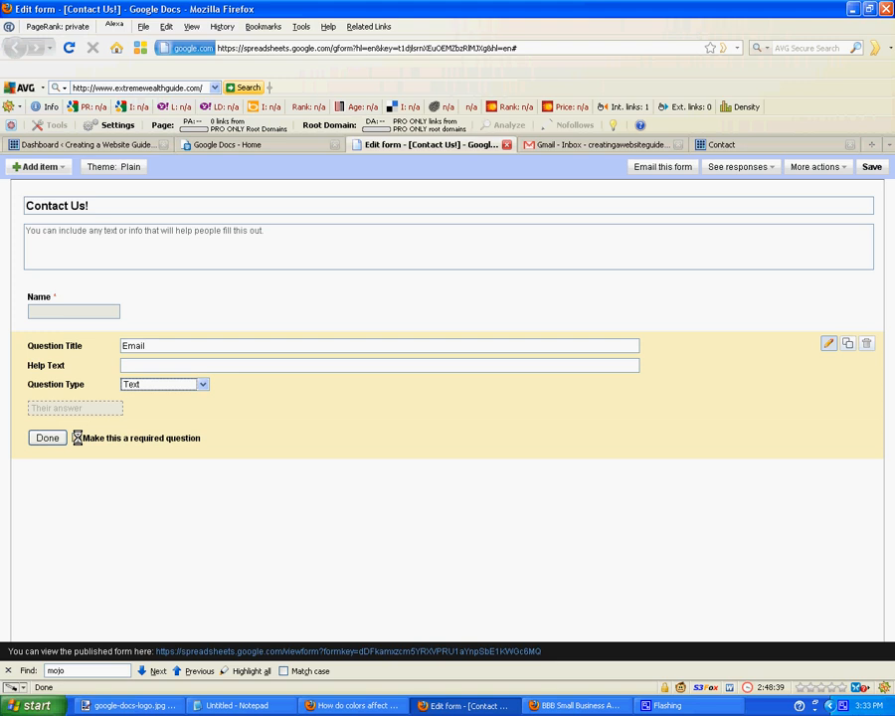
click(46, 438)
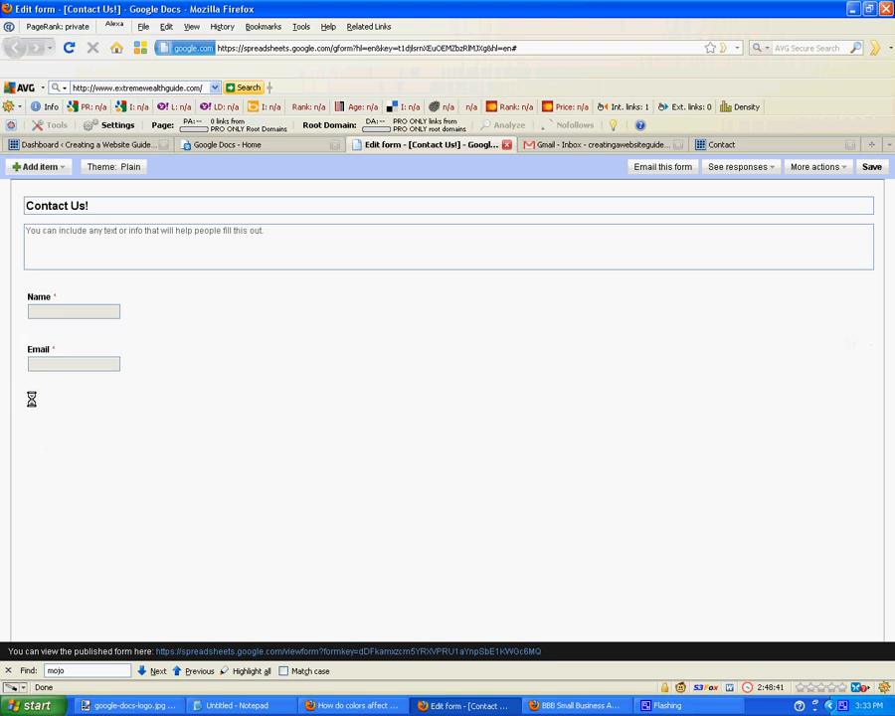
click(61, 166)
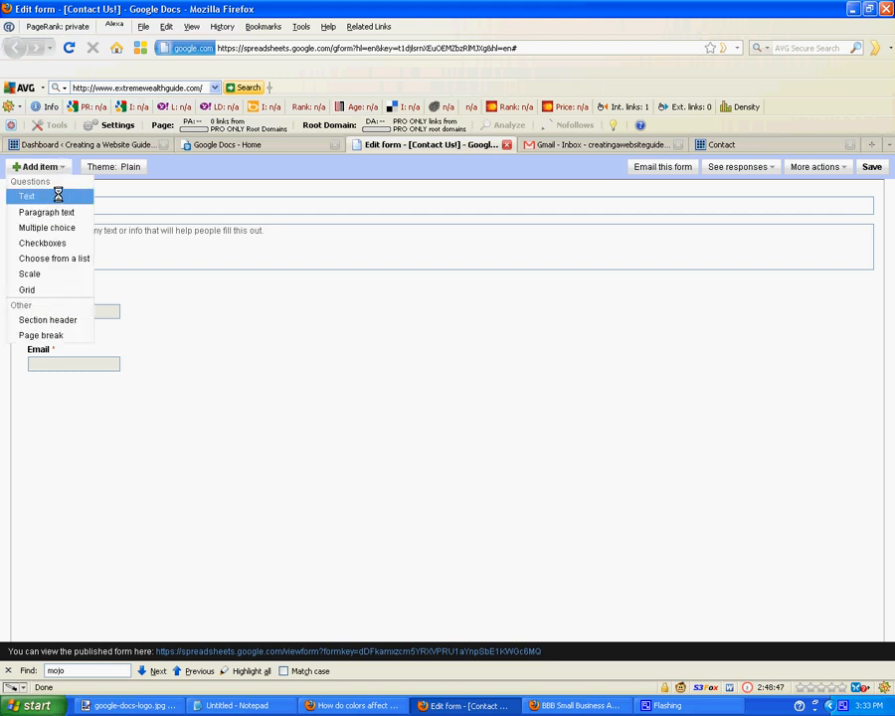
- Add an optional Text question titled 'Phone' below Email
click(57, 195)
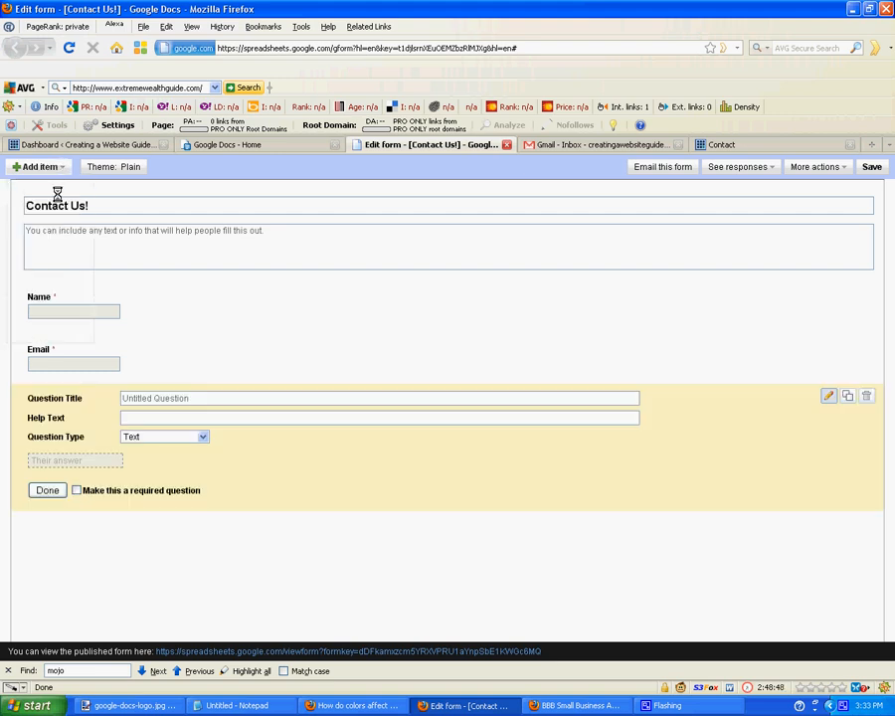
click(200, 400)
text(Phone)
click(43, 489)
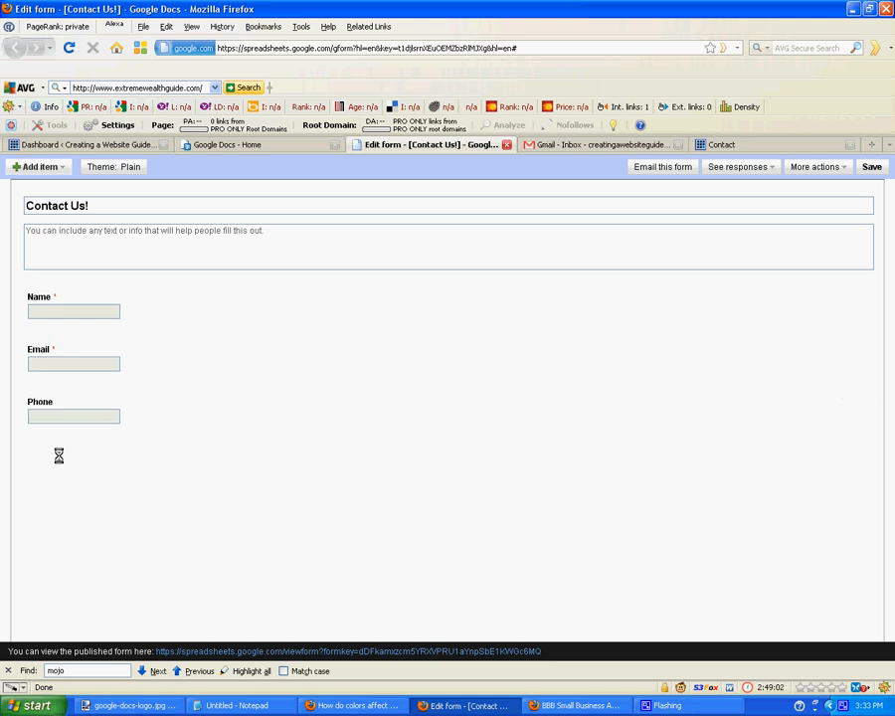
click(61, 167)
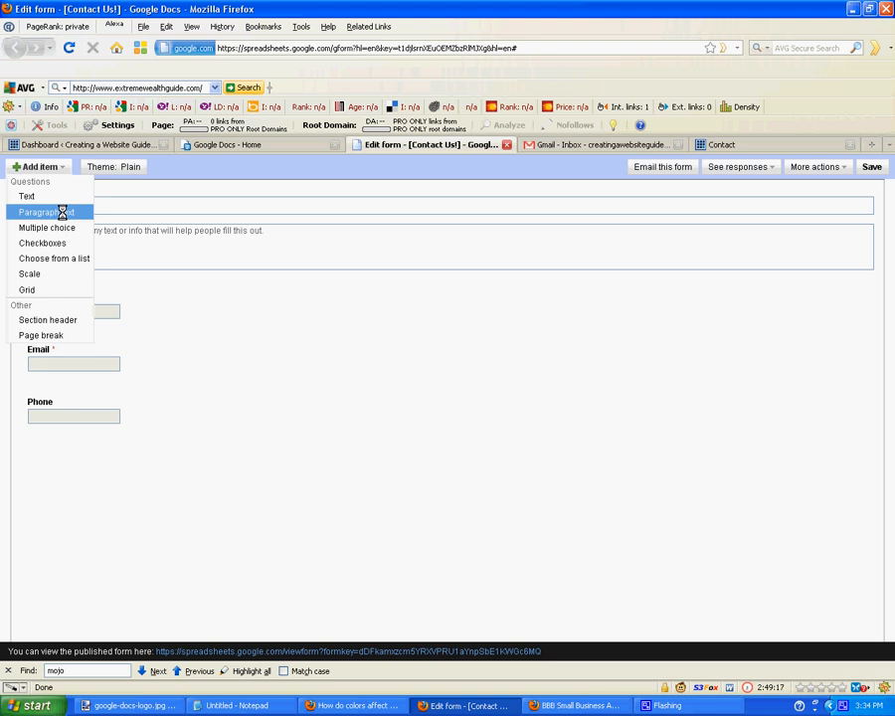
- Add a required Paragraph text question titled 'How can we help you?'
click(62, 212)
click(166, 453)
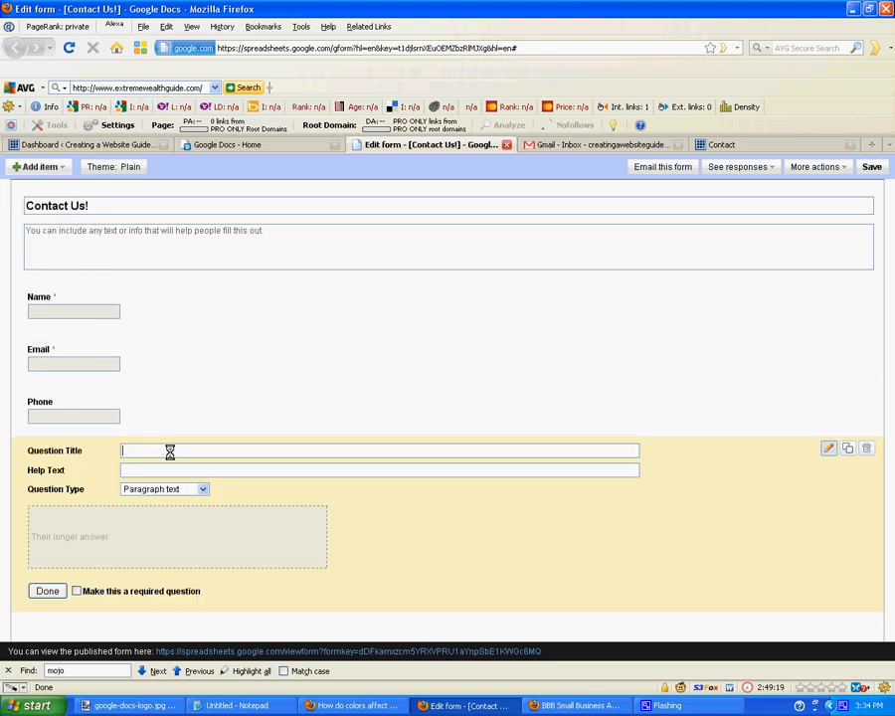
text(How can we help you?)
click(75, 591)
click(43, 591)
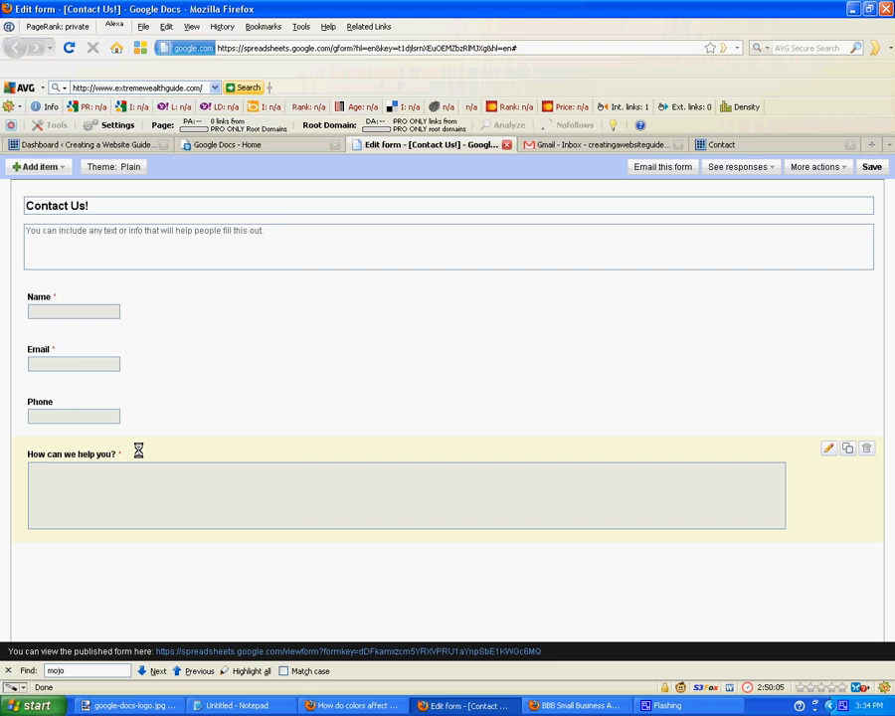
- Generate the form's iframe embed code, then go back to the WordPress dashboard
click(839, 168)
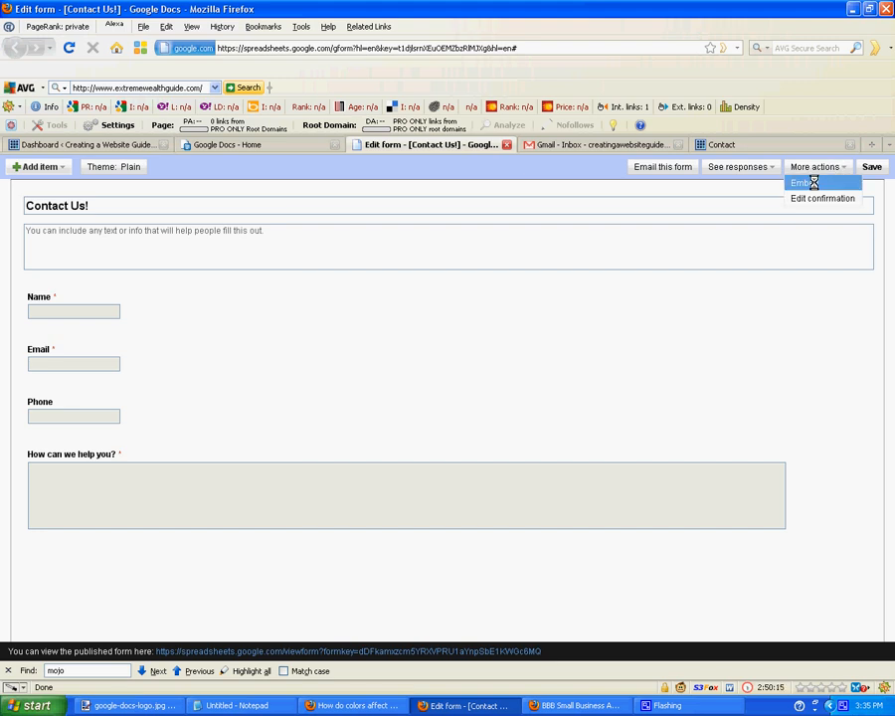
click(814, 183)
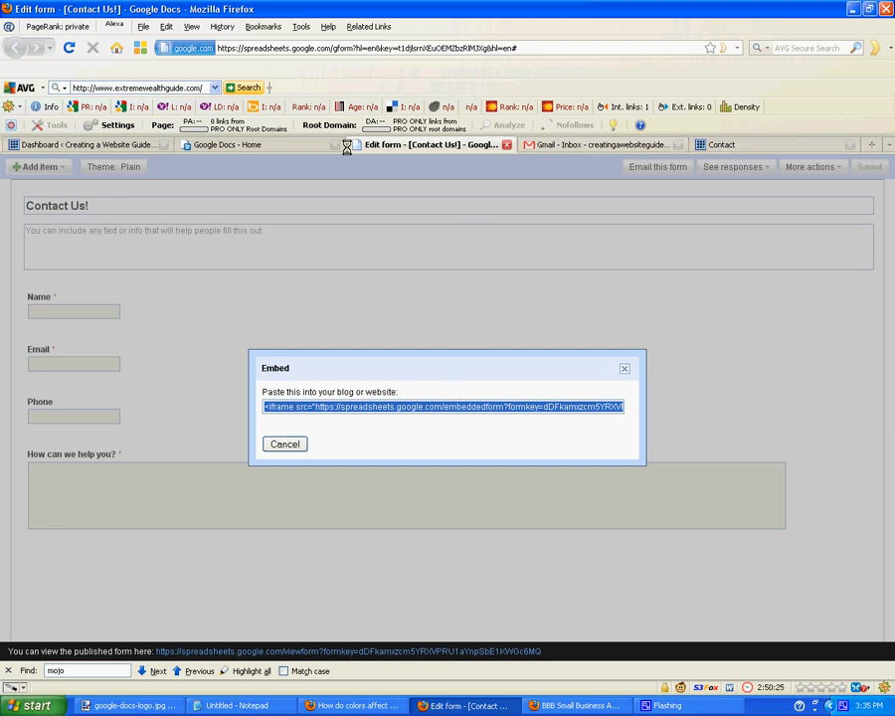
click(103, 146)
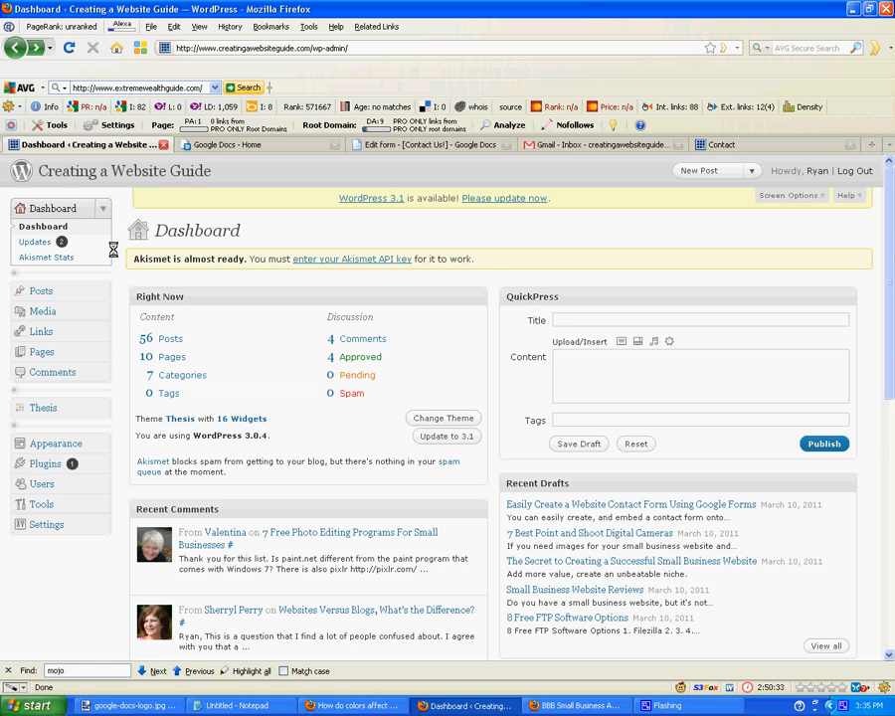
- Open the Contact page from the WordPress Pages list for editing
click(43, 351)
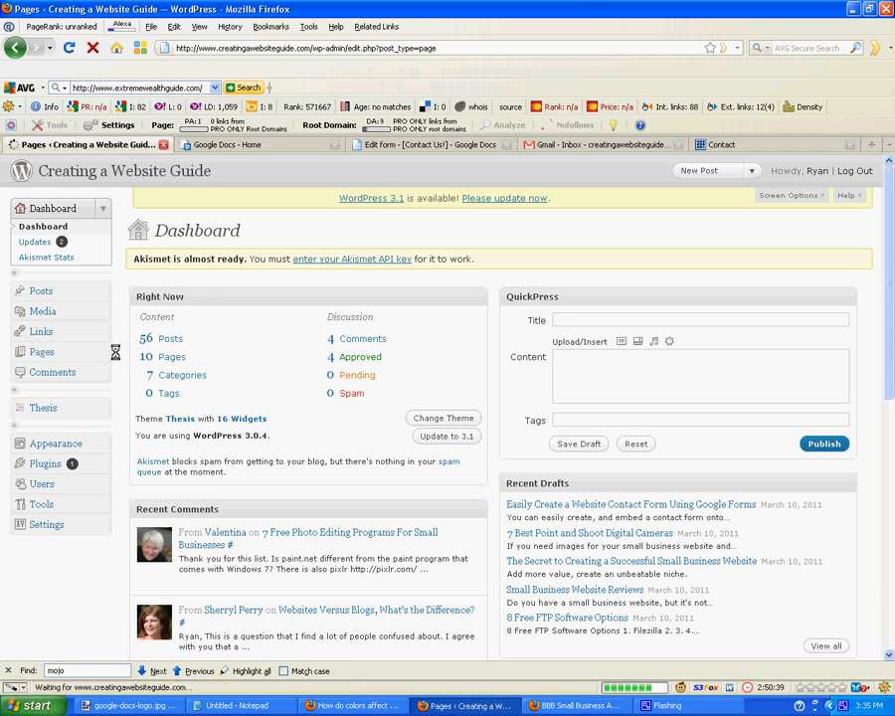
scroll(115, 351, down, 3)
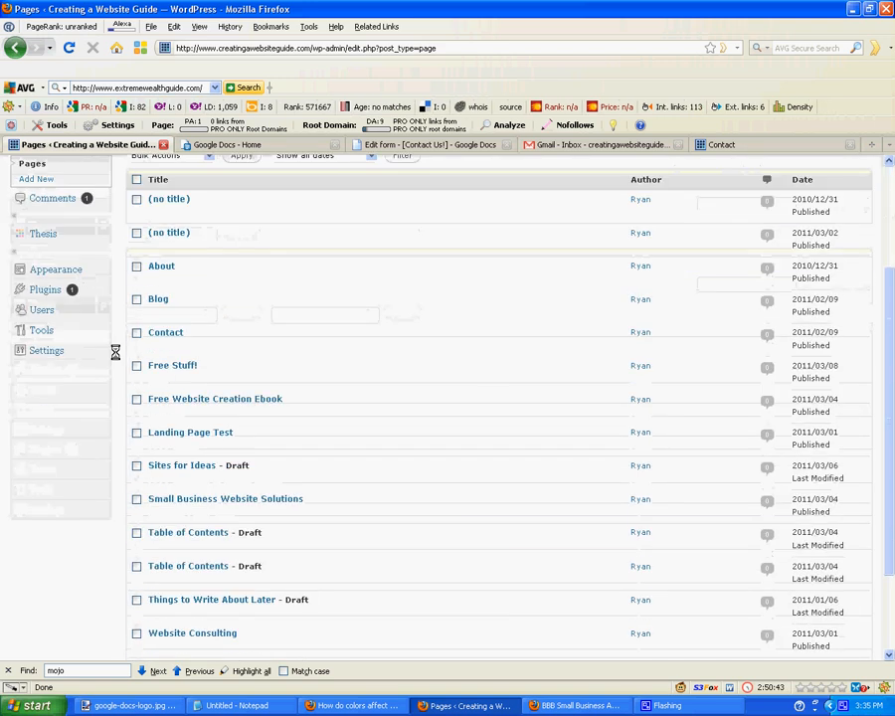
mouse_move(155, 343)
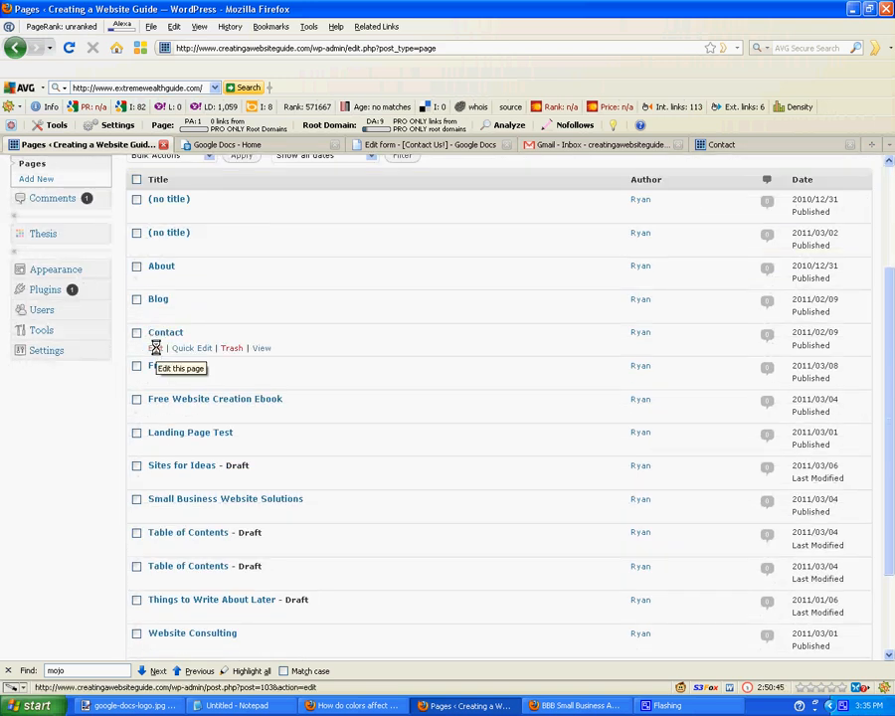
click(156, 347)
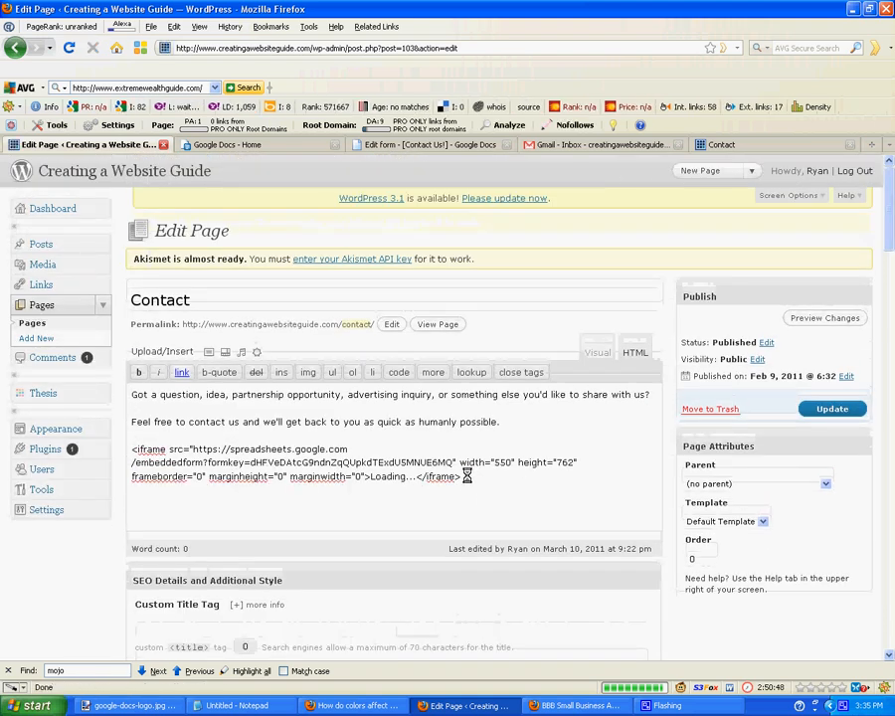
- Replace the old form code with the new 760-wide iframe, update the page and view it
drag(467, 476, 125, 451)
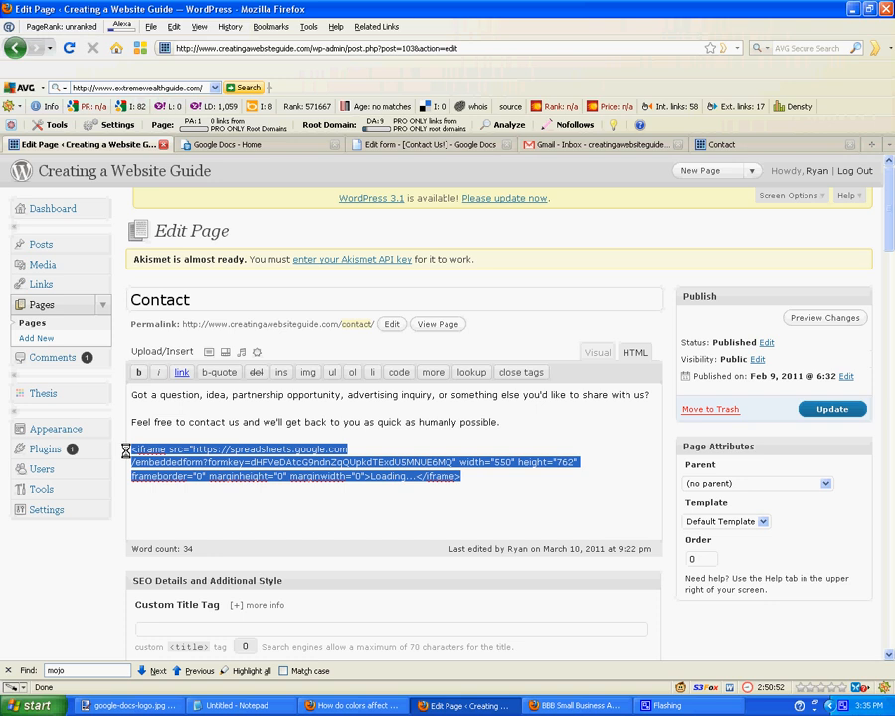
text(<iframe src="https://spreadsheets.google.com/embeddedform?formkey=dDFkamxzcm5YRXVPRU1aYnpSbE1KWGc6MQ" width="760" height="762" frameborder="0" marginheight="0" marginwidth="0">Loading...</iframe>)
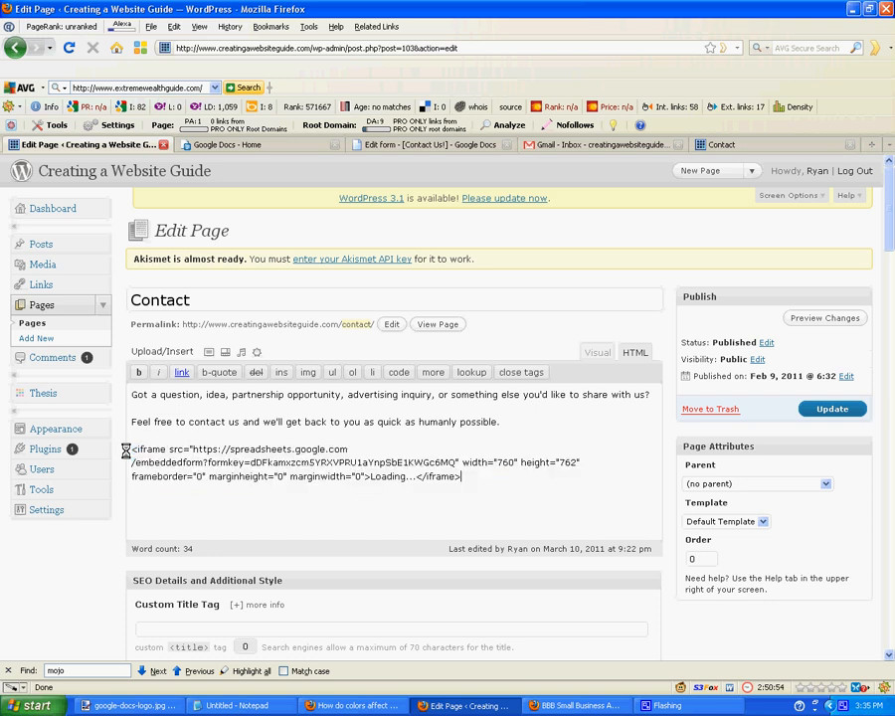
click(830, 409)
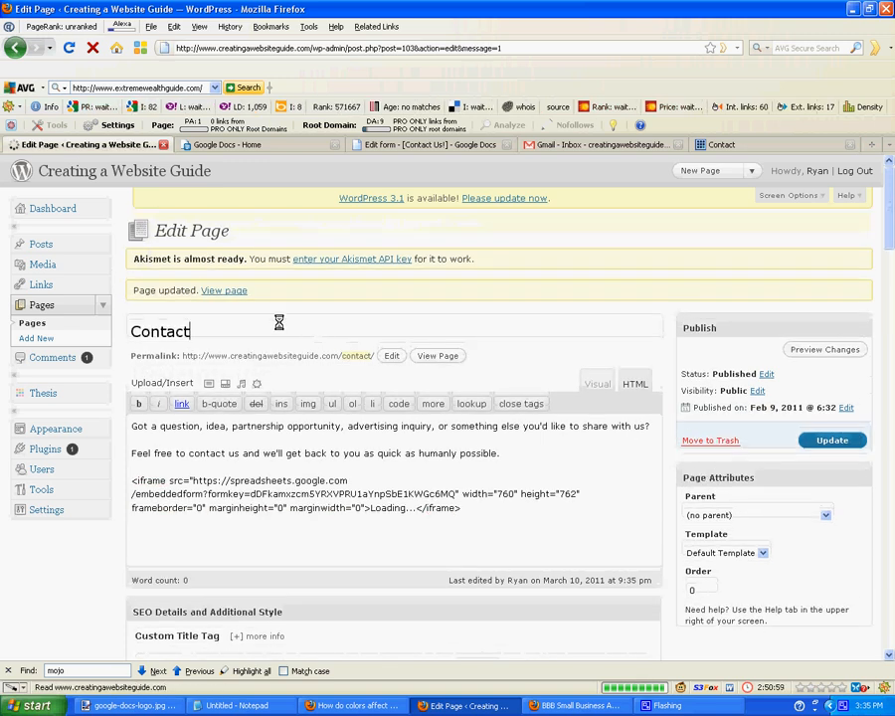
click(220, 290)
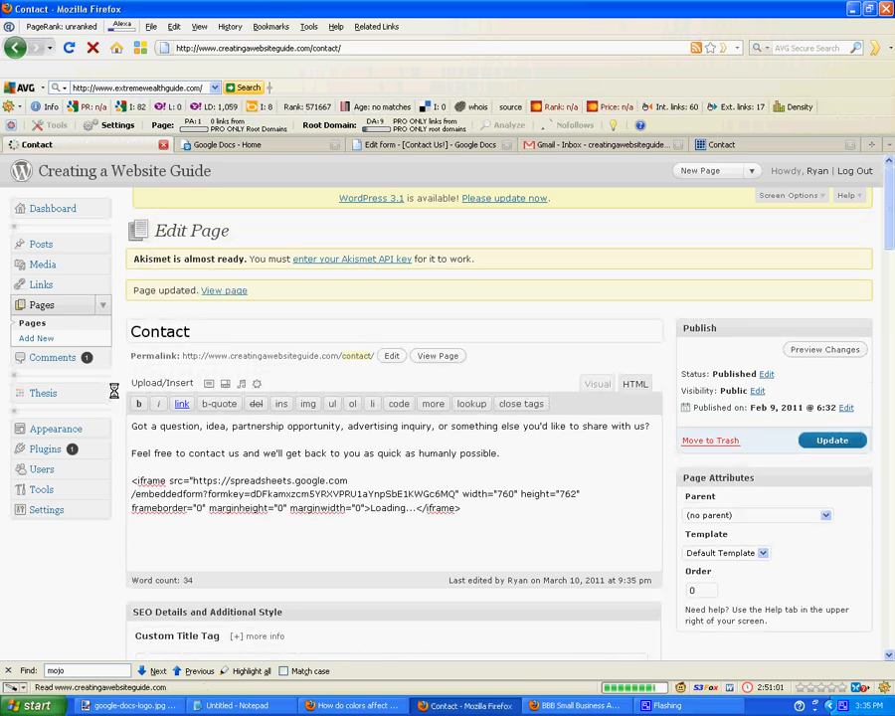
- Submit a test entry with a name, an e-mail and the message 'I'd like a website.'
scroll(120, 382, down, 3)
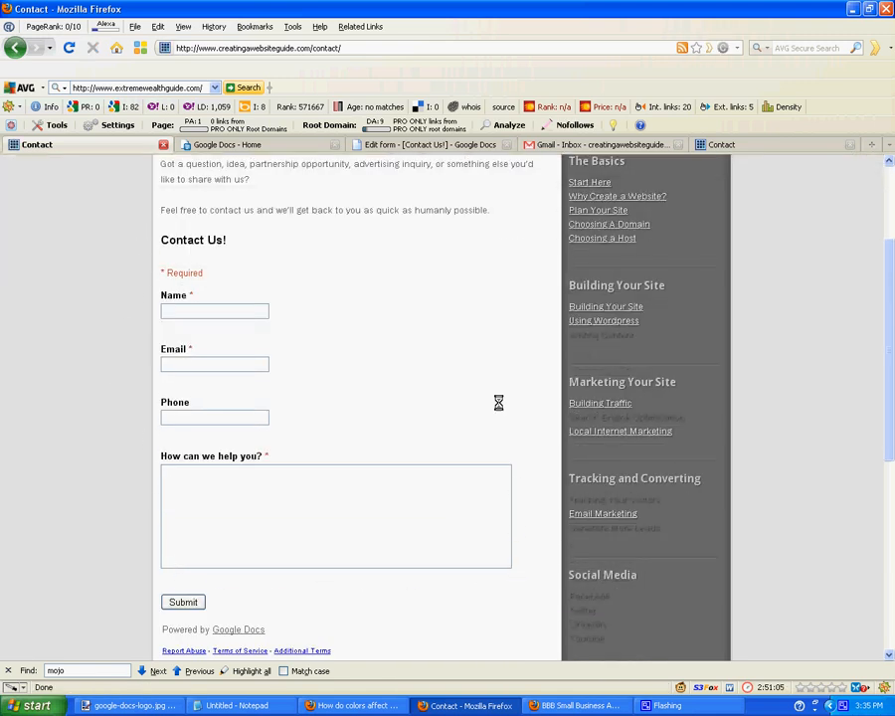
click(224, 312)
text(John Doe)
key(Tab)
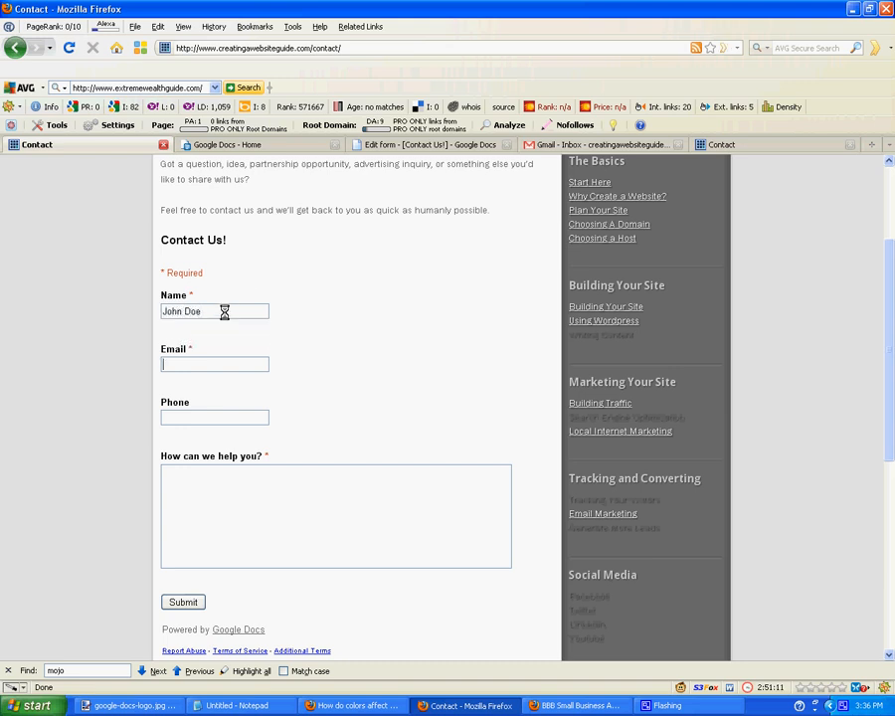
text(John@doe.com)
key(Tab)
text(like a website.)
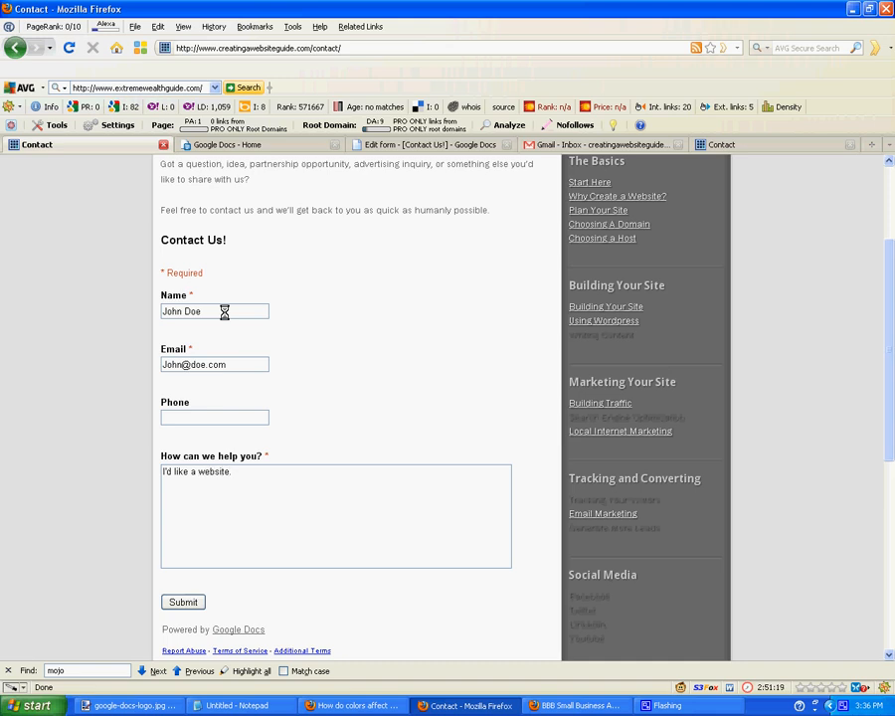
click(181, 600)
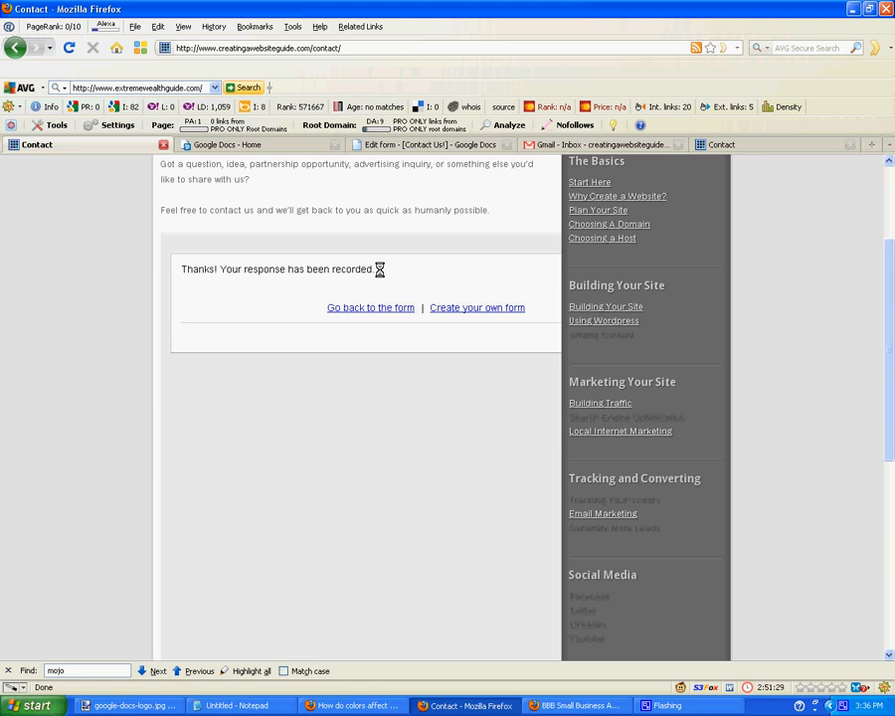
- Back in the form editor, close the Embed dialog and open Edit confirmation
click(263, 145)
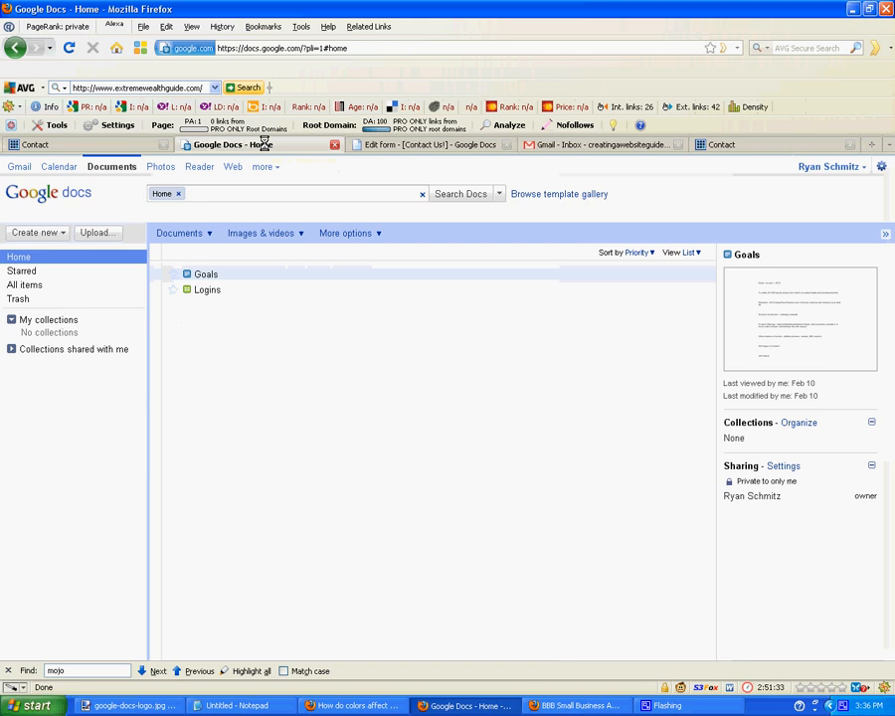
click(388, 144)
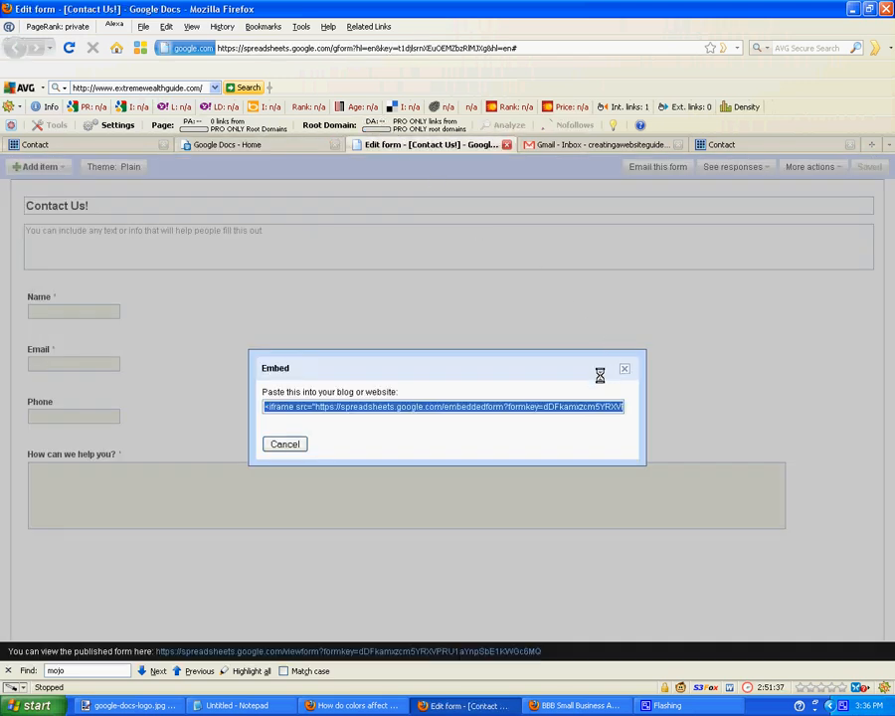
click(625, 369)
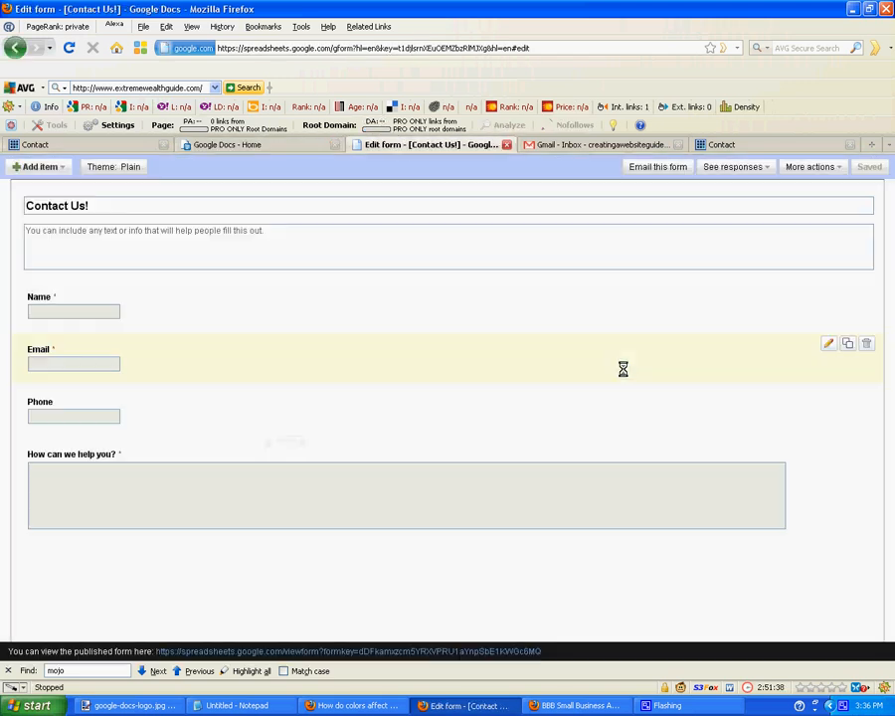
click(834, 166)
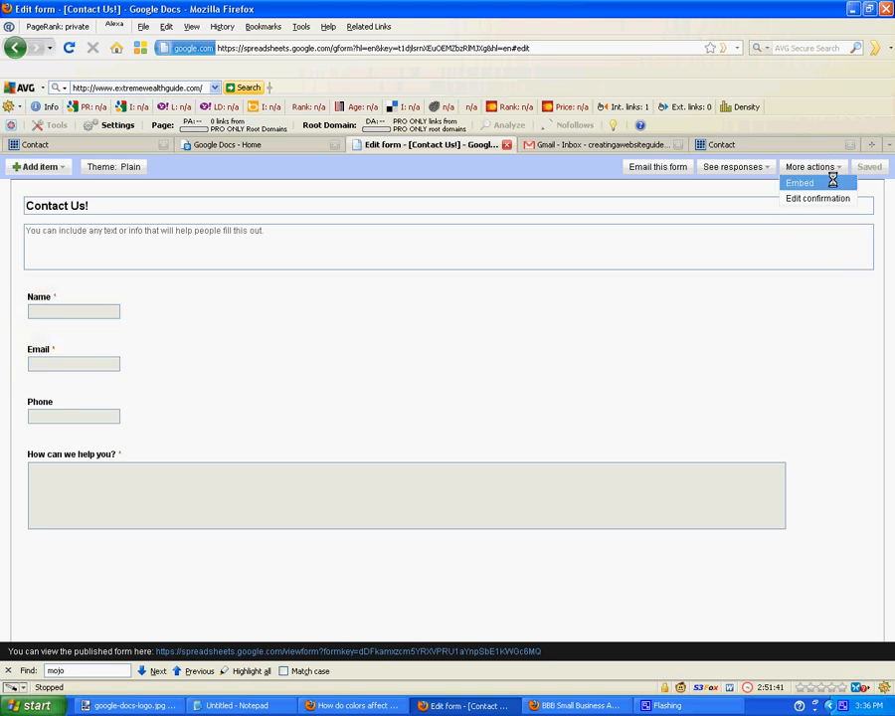
click(825, 199)
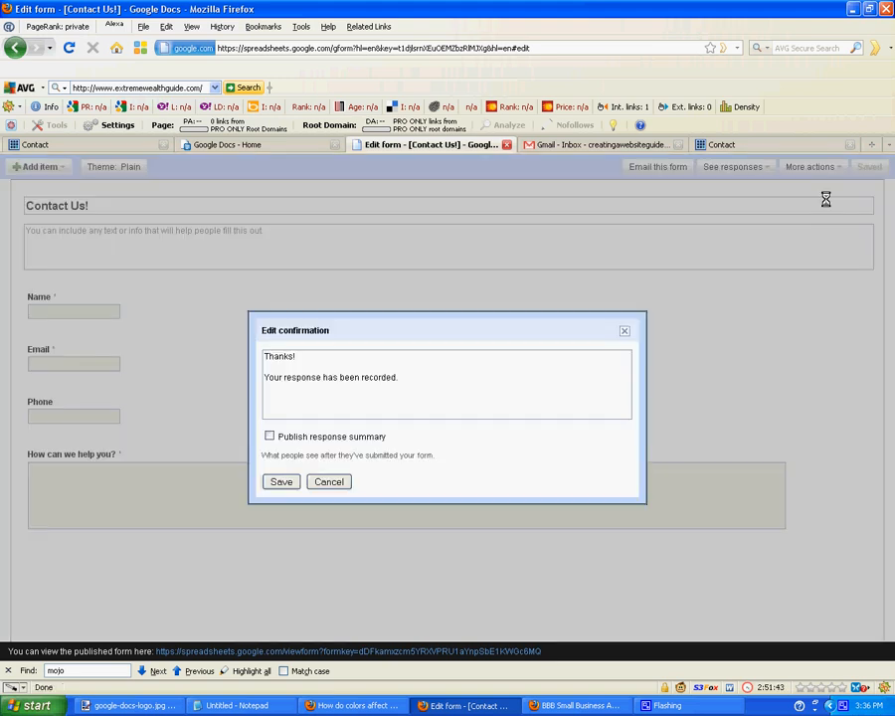
- Save a confirmation thanking visitors, promising contact shortly and inviting them to browse creatingawebsiteguide.co
drag(335, 360, 256, 343)
text(Thank you)
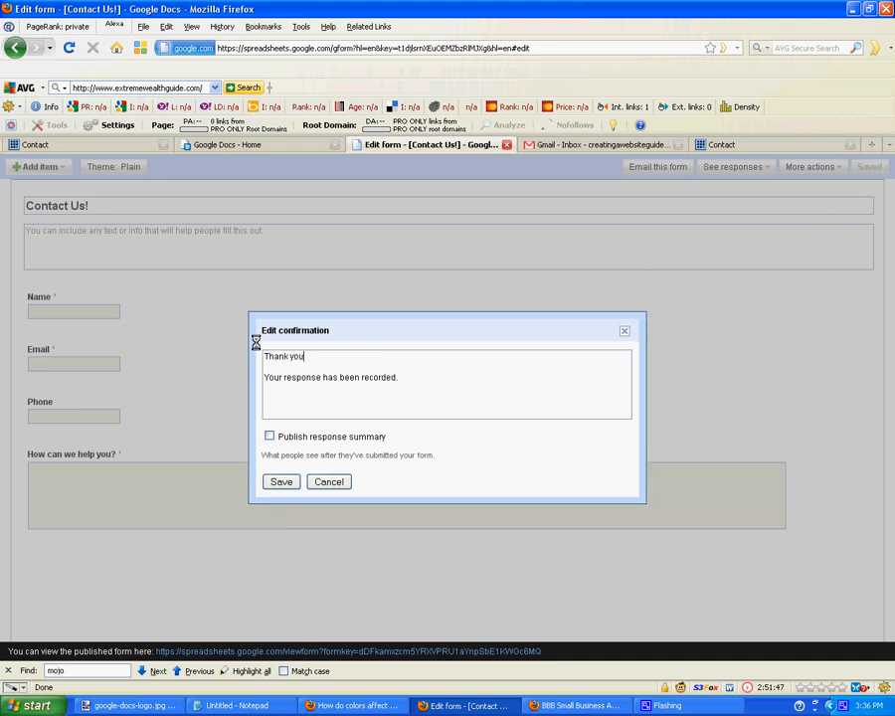
text( for contacting Creating a website guide)
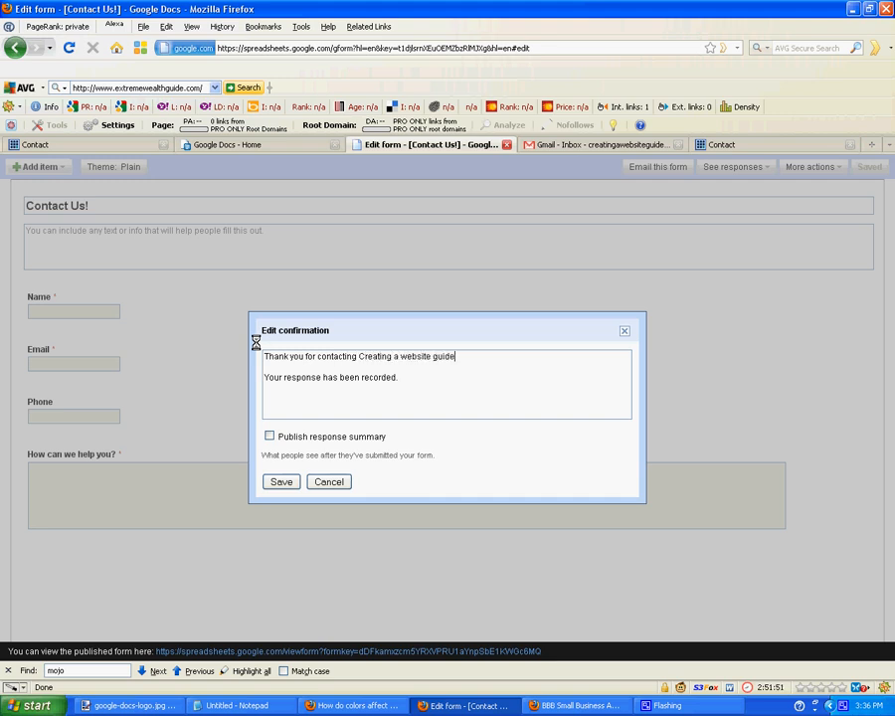
drag(403, 379, 246, 381)
text(We will be in contact w)
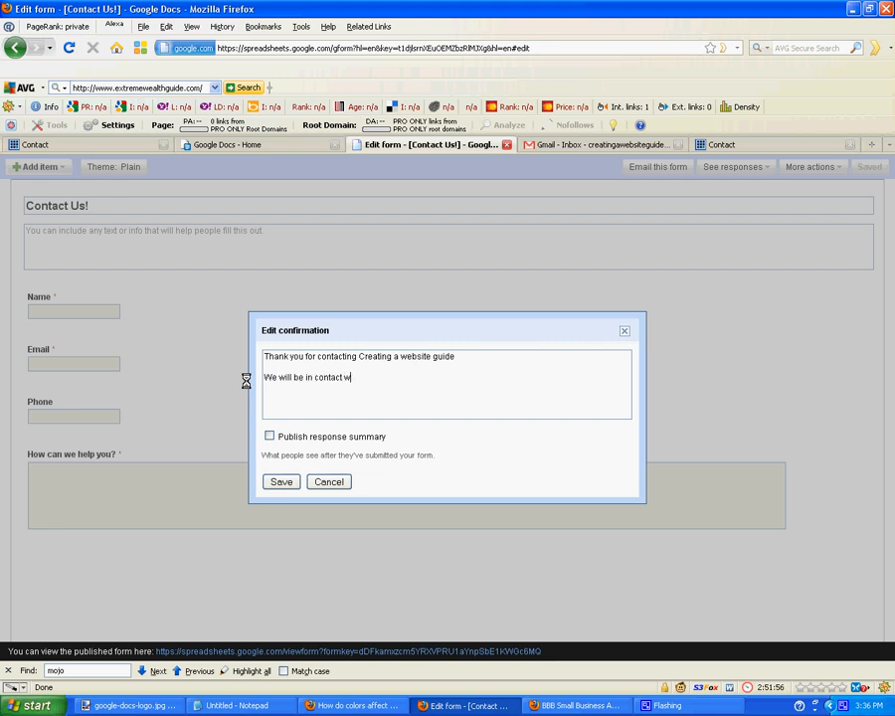
text(ith you shortly.)
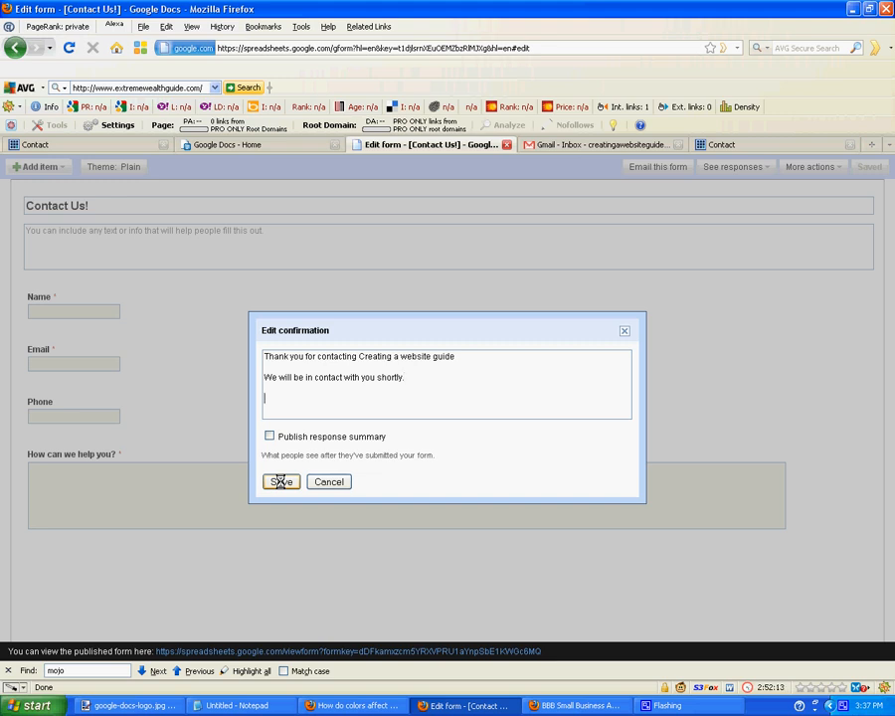
text(n the meantime feel free t)
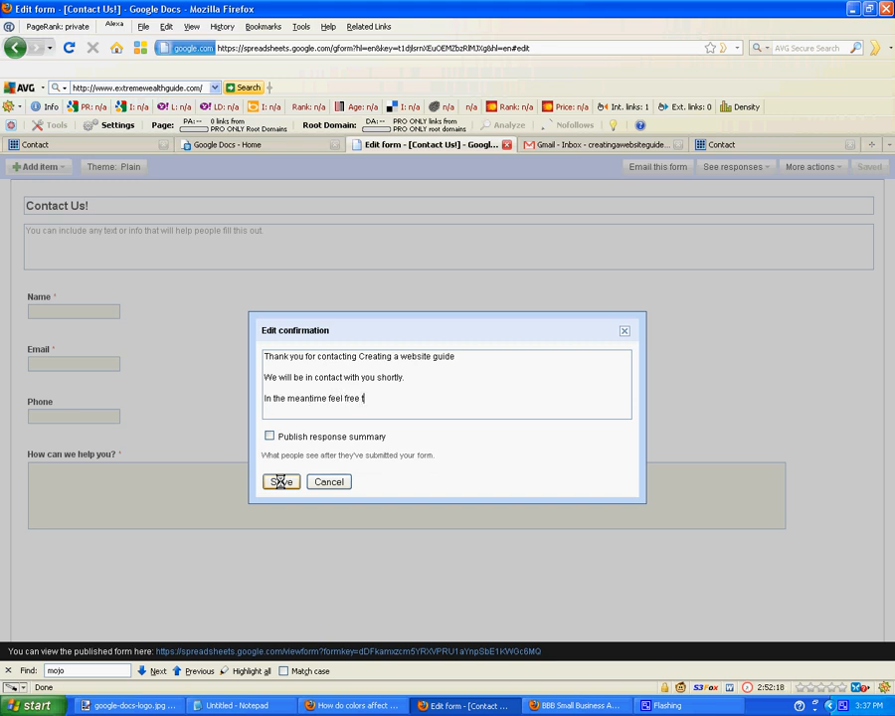
text(o browse our website at http://www.creatingawe)
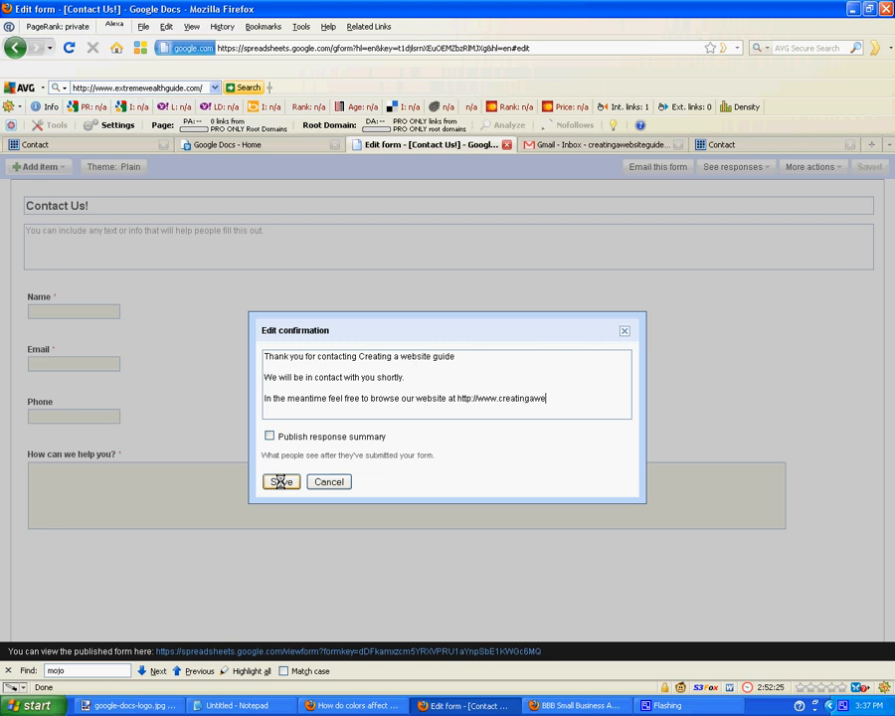
text(bsiteguide.com)
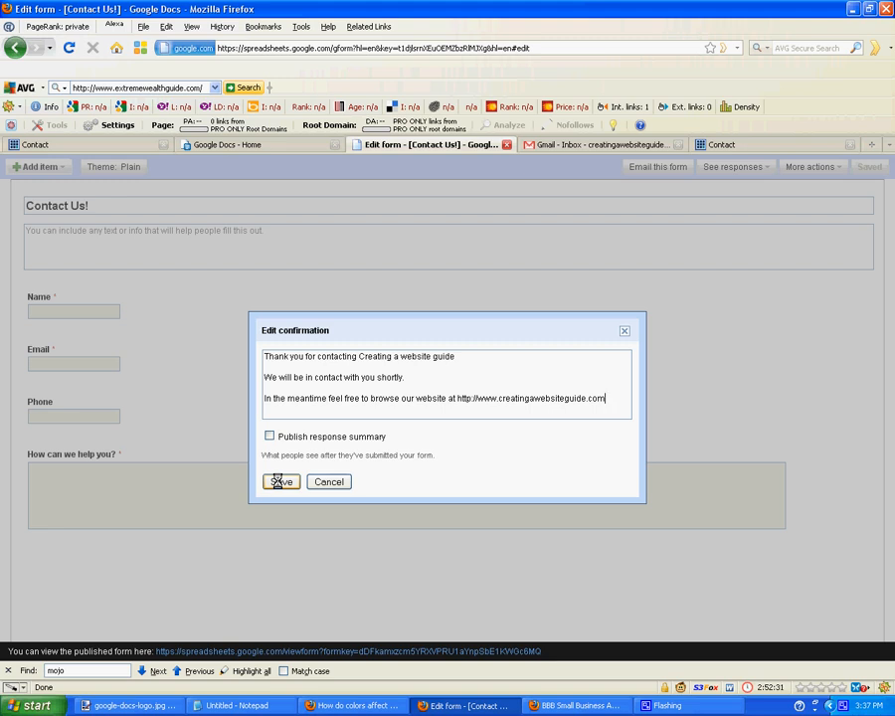
click(278, 481)
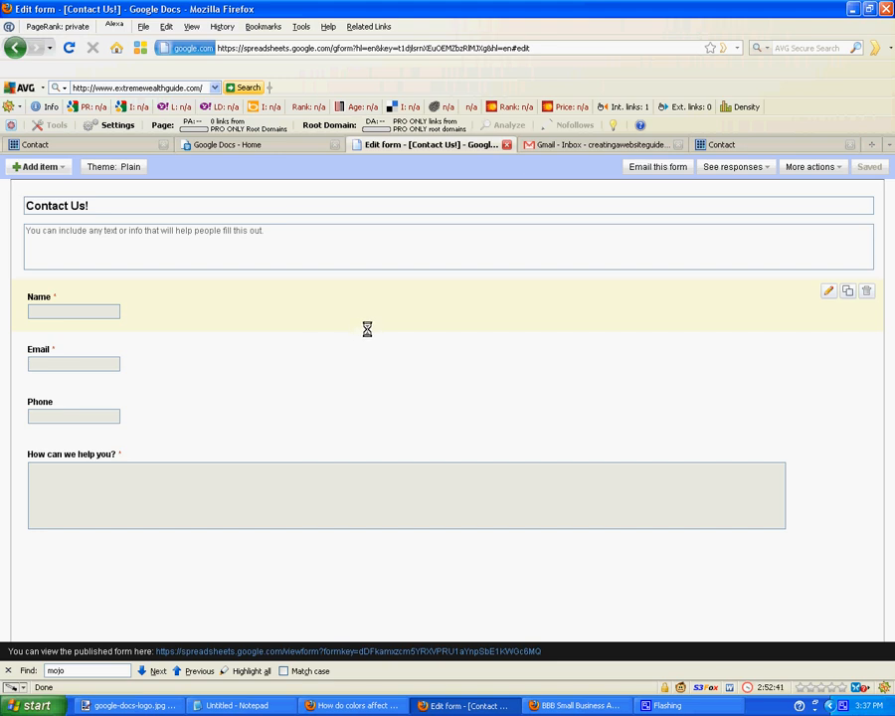
- Return to the Contact Us! form and open its responses as a spreadsheet
click(263, 146)
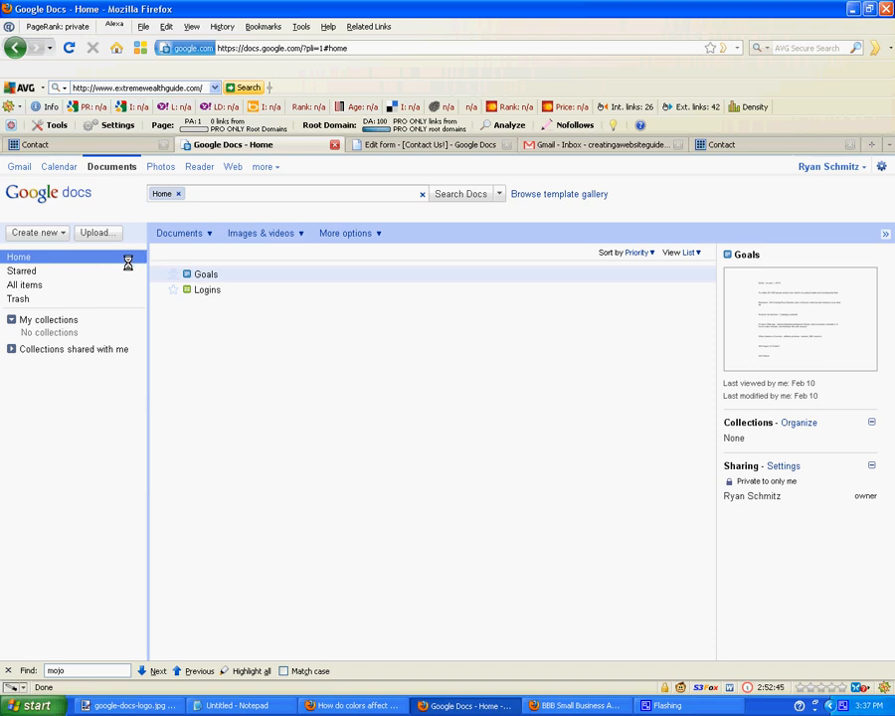
click(399, 144)
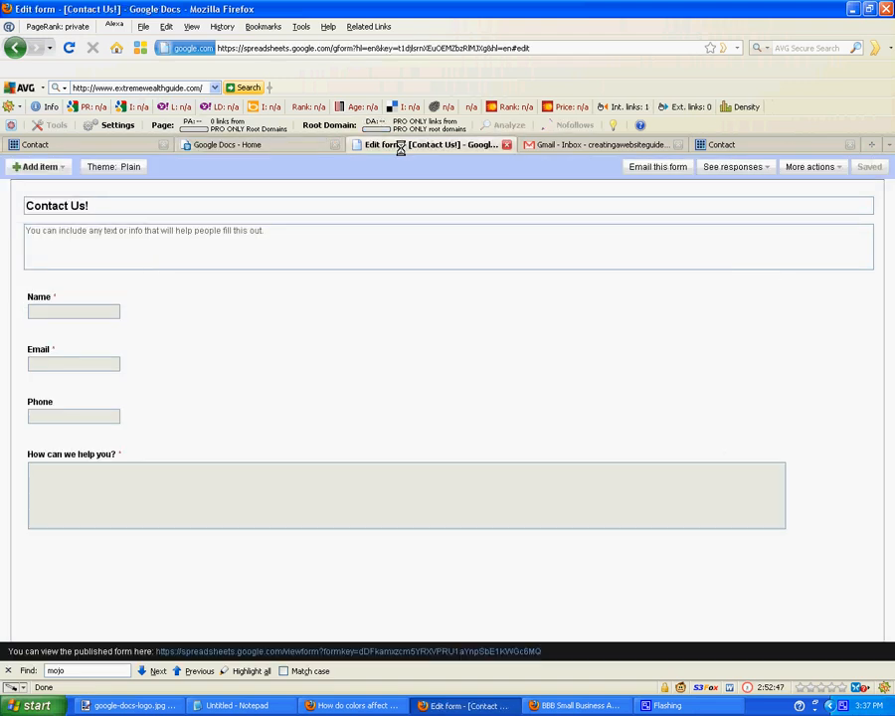
click(763, 167)
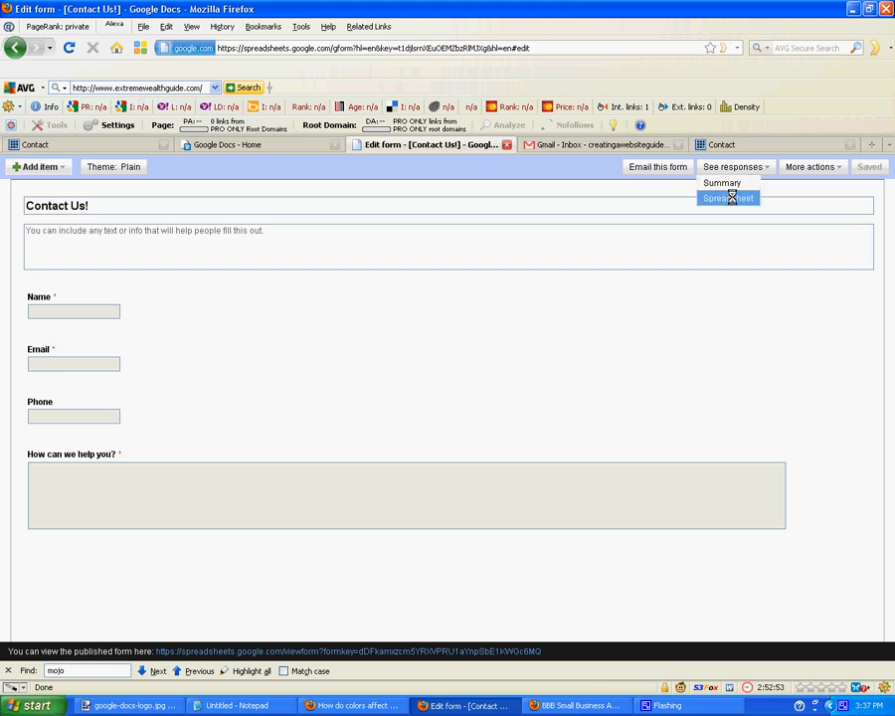
click(731, 198)
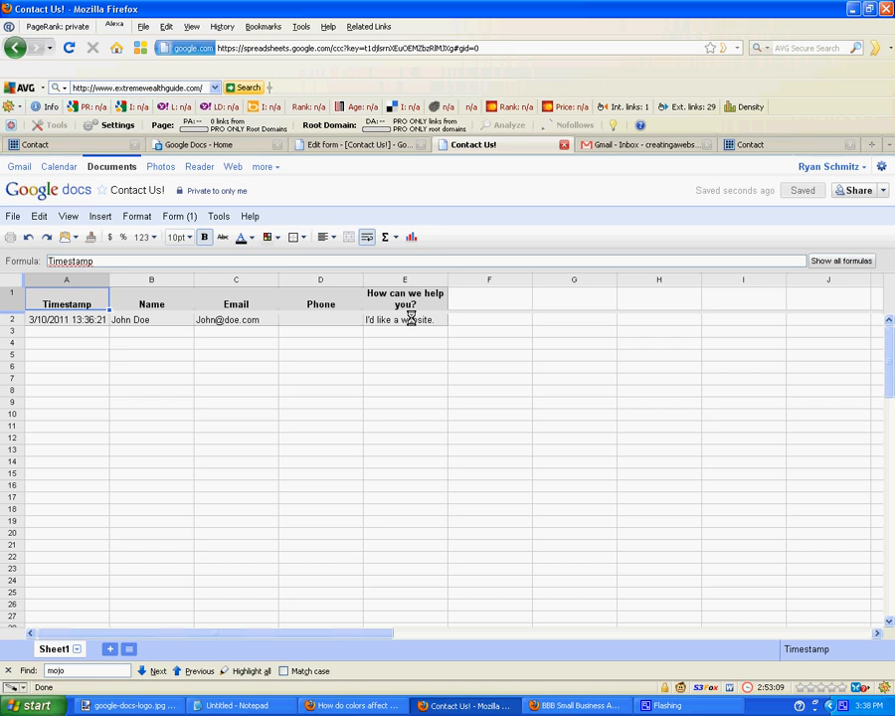
- Add a notification rule that e-mails immediately on each form submission, then return to the Contact page
click(221, 216)
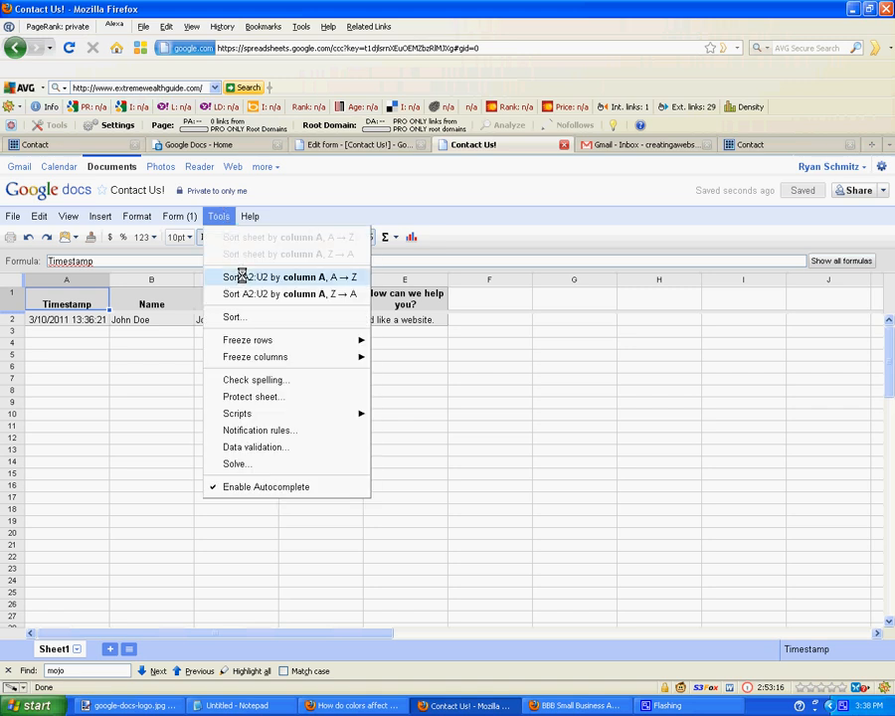
click(254, 431)
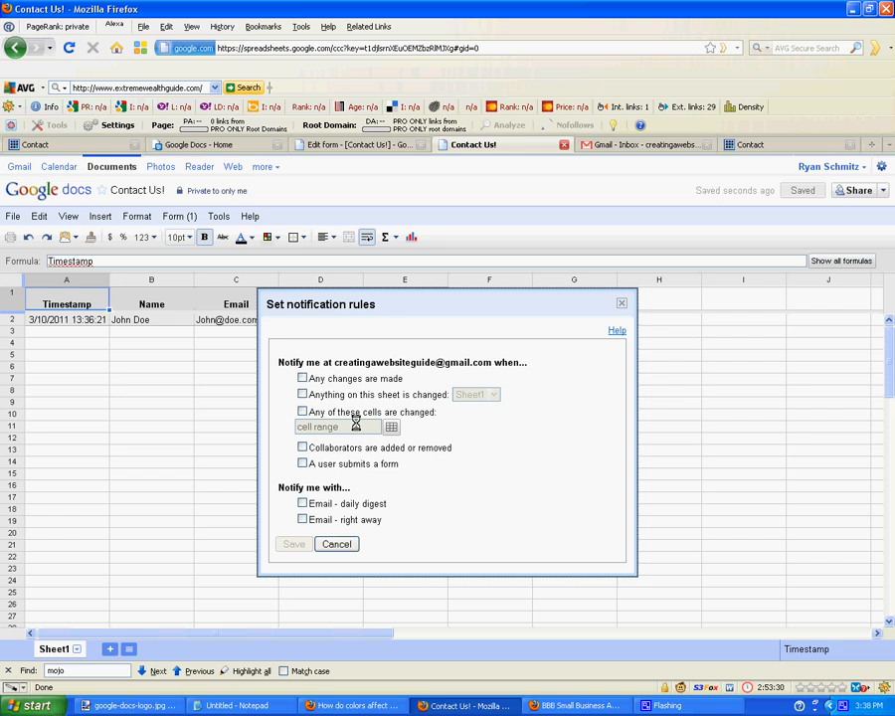
click(302, 462)
click(302, 519)
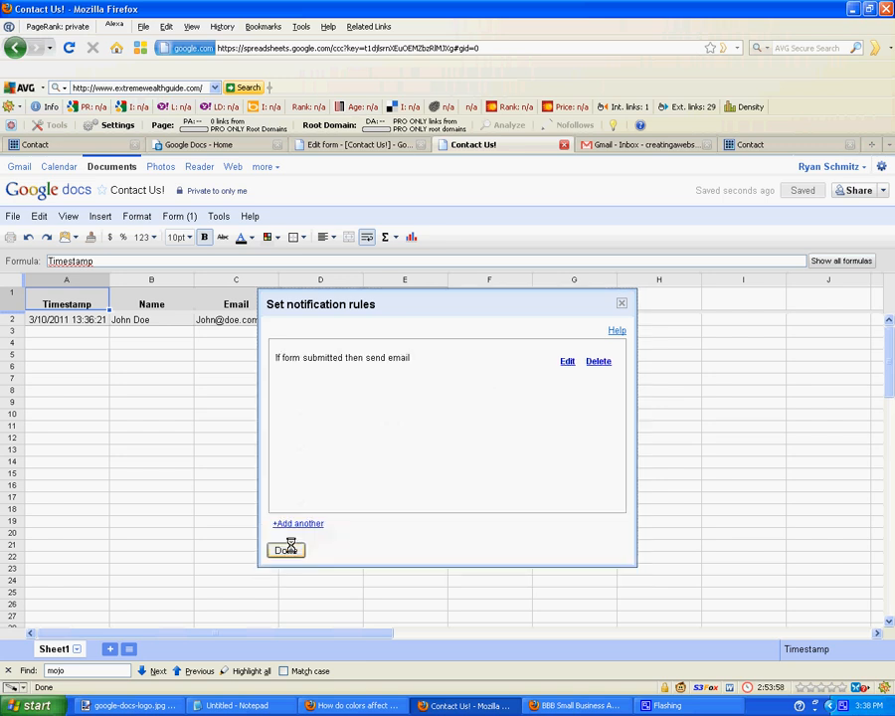
click(288, 549)
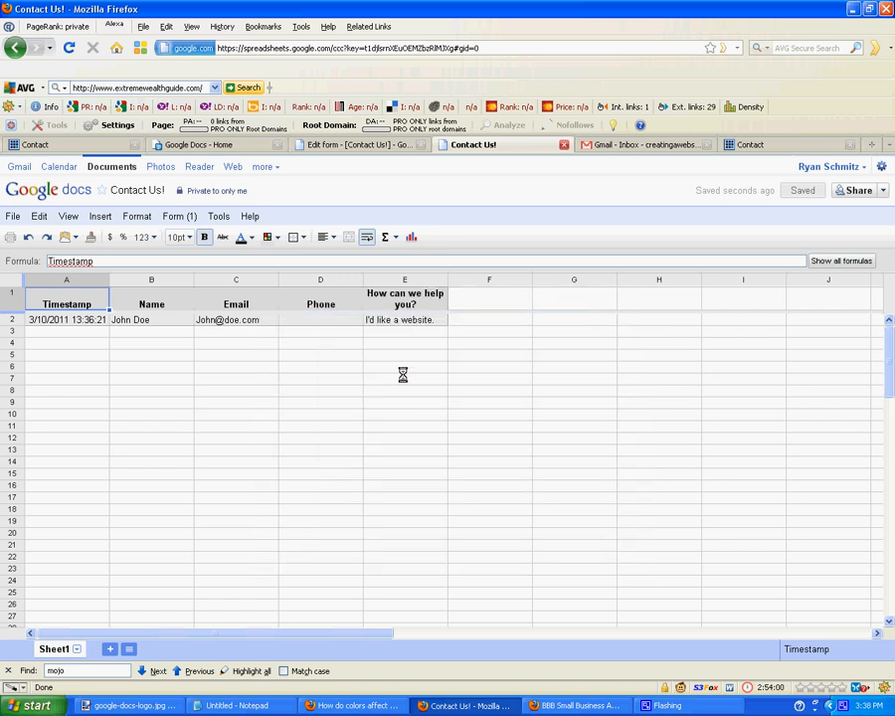
click(759, 144)
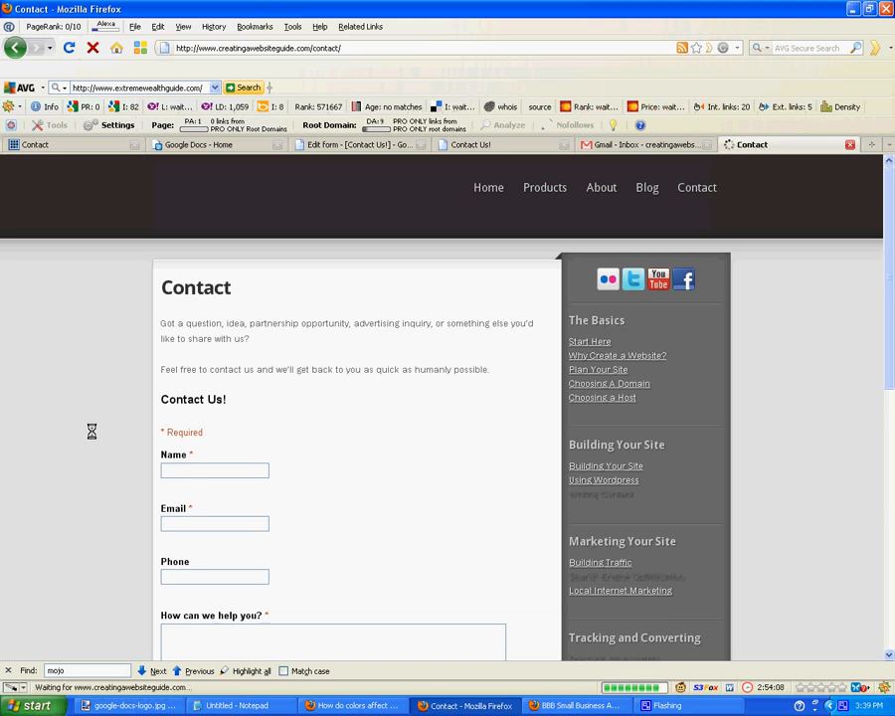
- Fill the form with a test name, e-mail address and a website request message, then submit it
scroll(91, 430, down, 4)
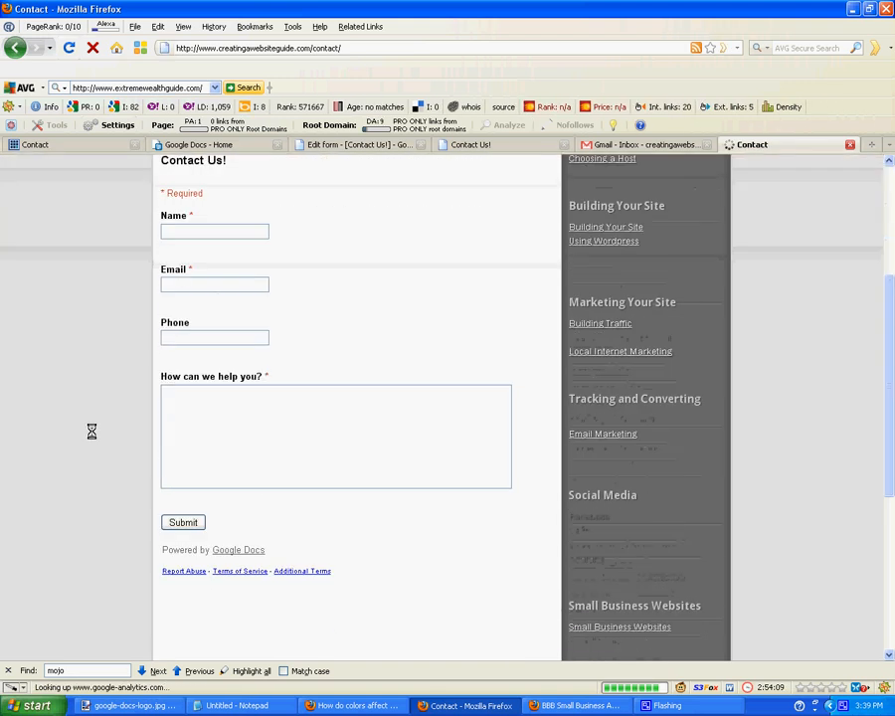
click(204, 232)
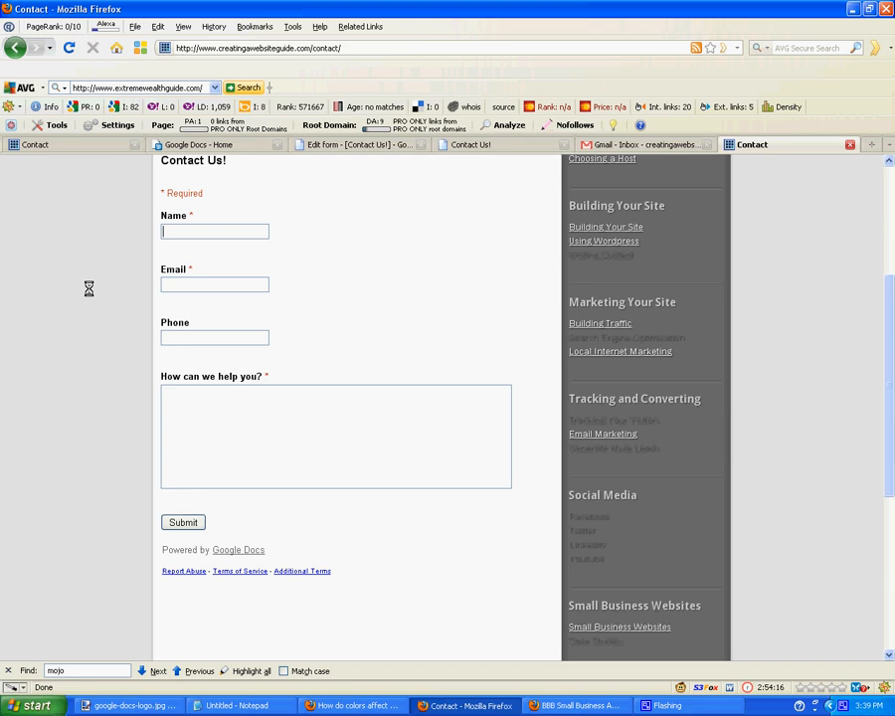
text(John D)
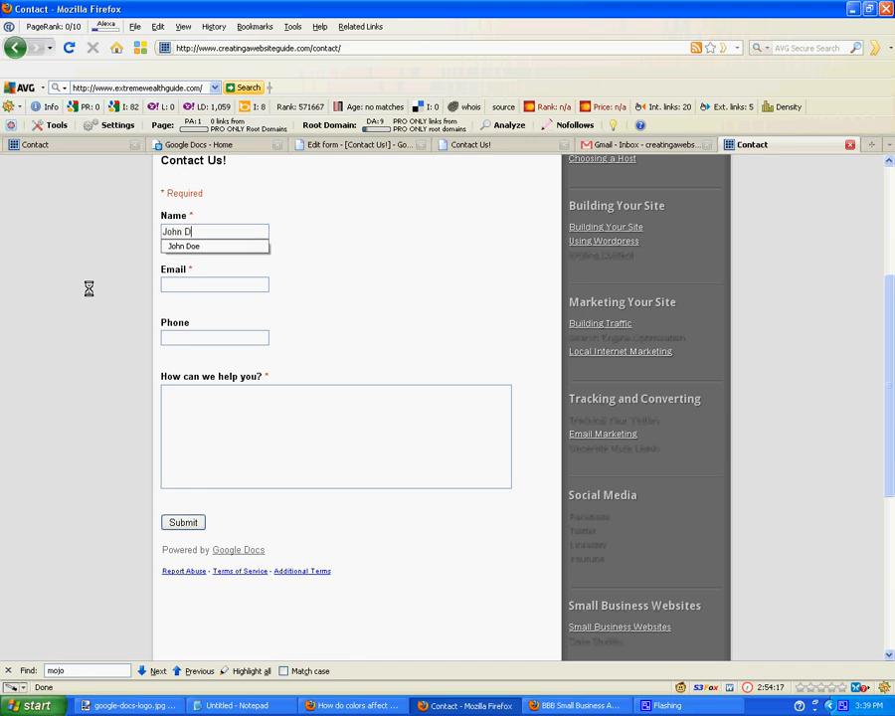
text(oe)
key(Tab)
text(john@doe.com)
key(Tab)
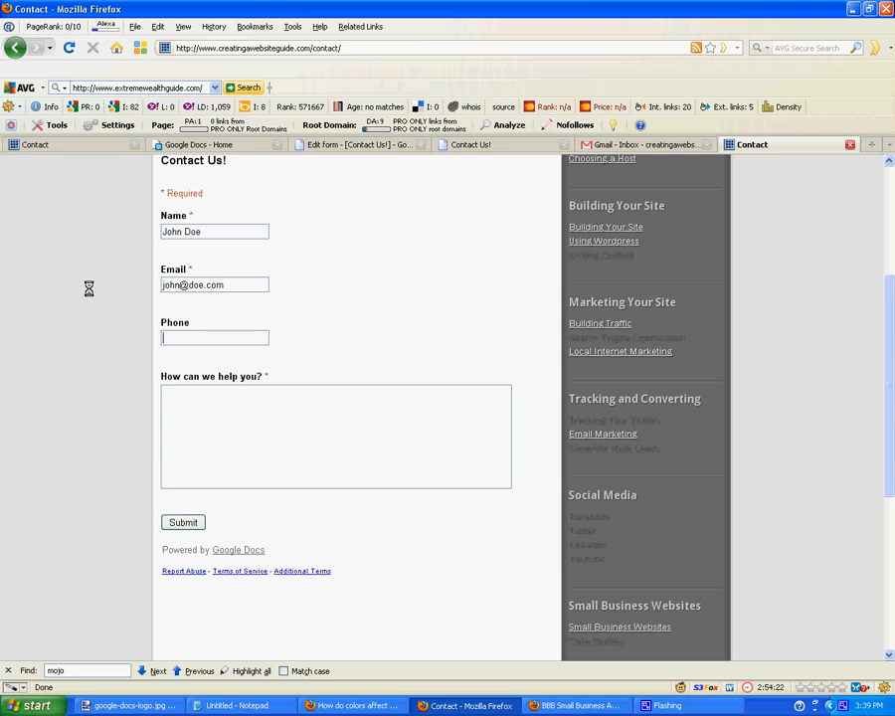
text('d like a website please.)
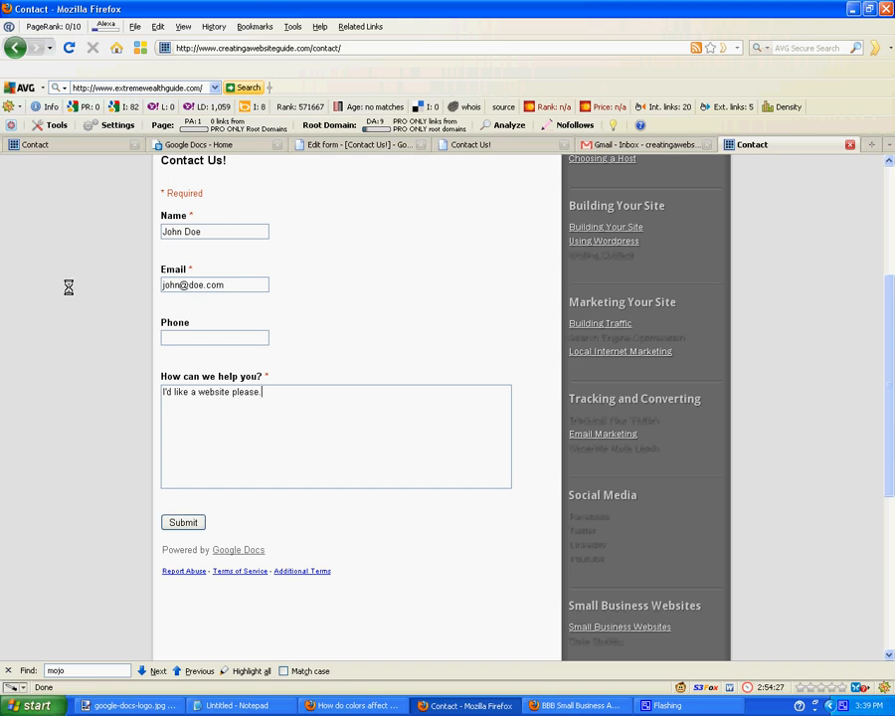
click(167, 522)
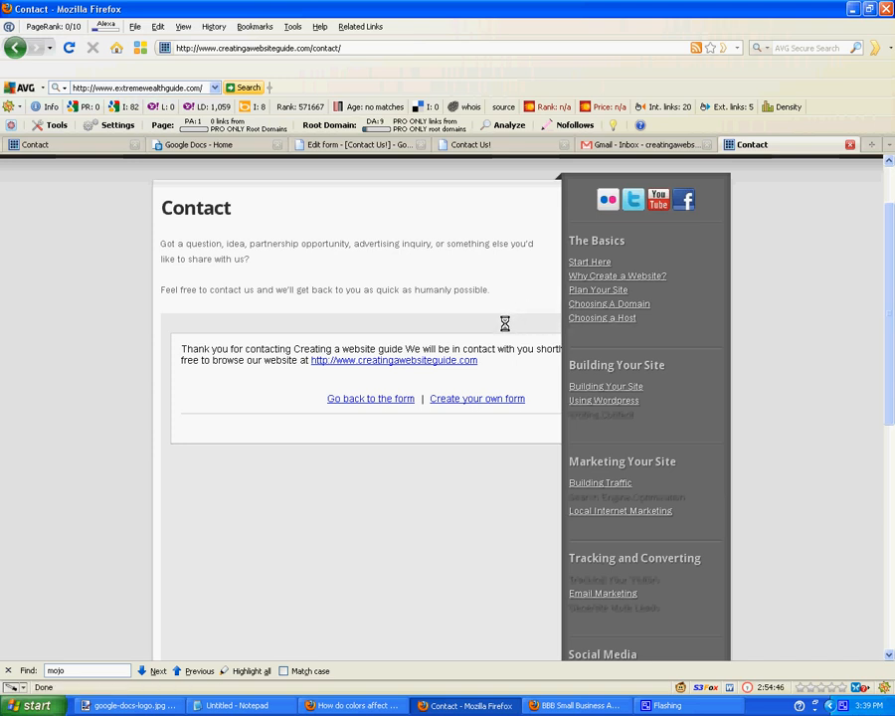
- Switch to the other Contact tab and go back twice to the WordPress page editor
click(81, 146)
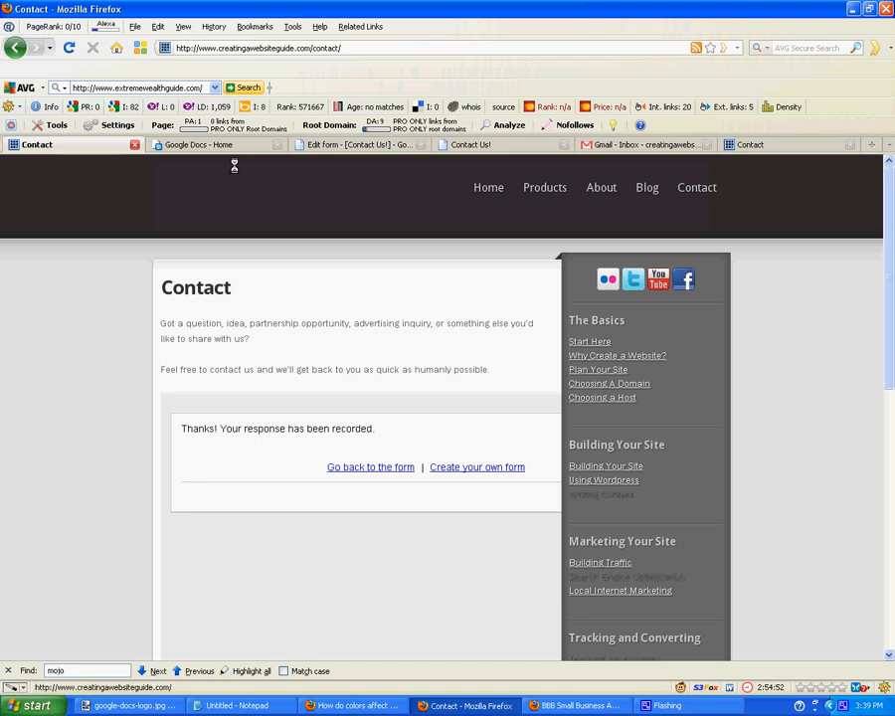
click(15, 47)
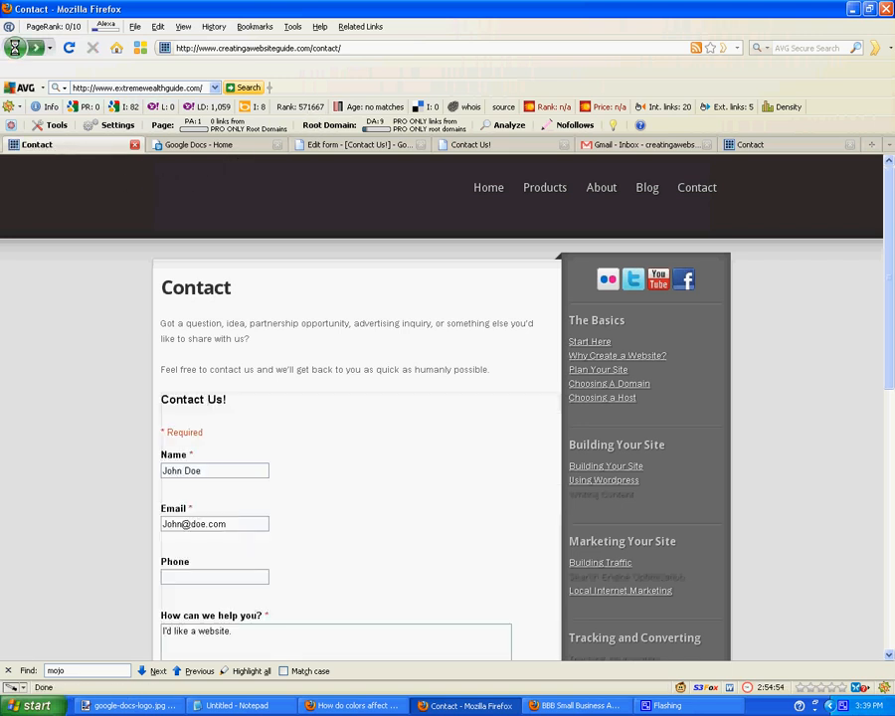
click(15, 47)
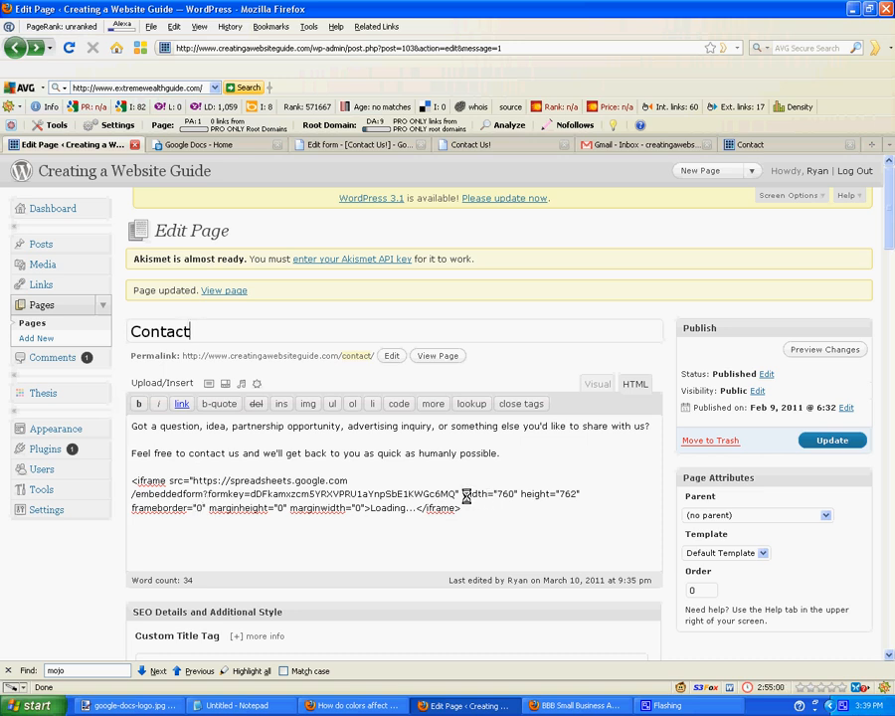
- Change the iframe width from 760 to 550, update the Contact page, and switch to Gmail
drag(514, 493, 581, 493)
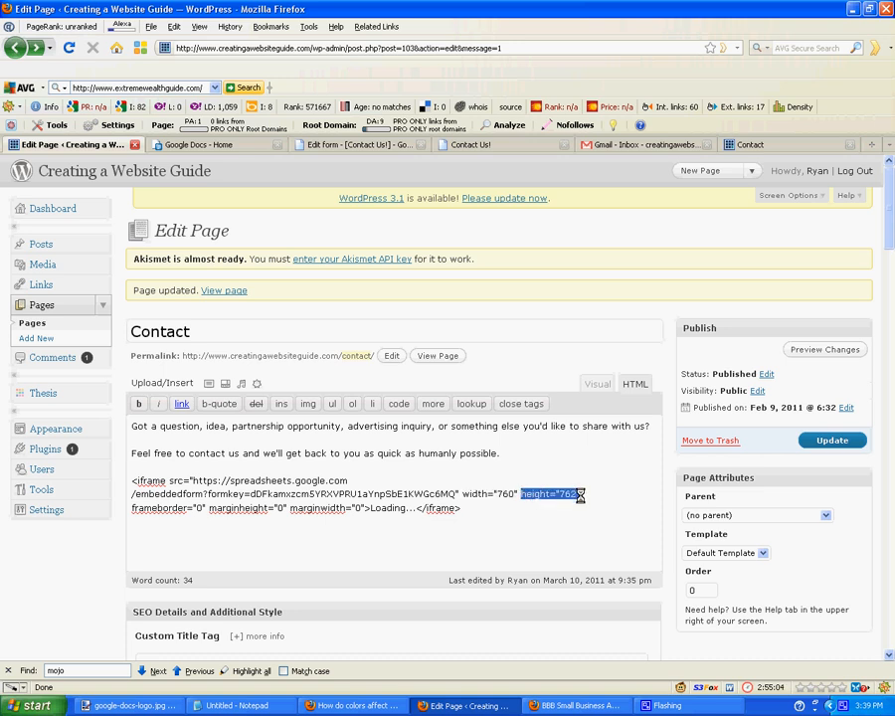
click(514, 493)
key(BackSpace)
key(BackSpace)
key(BackSpace)
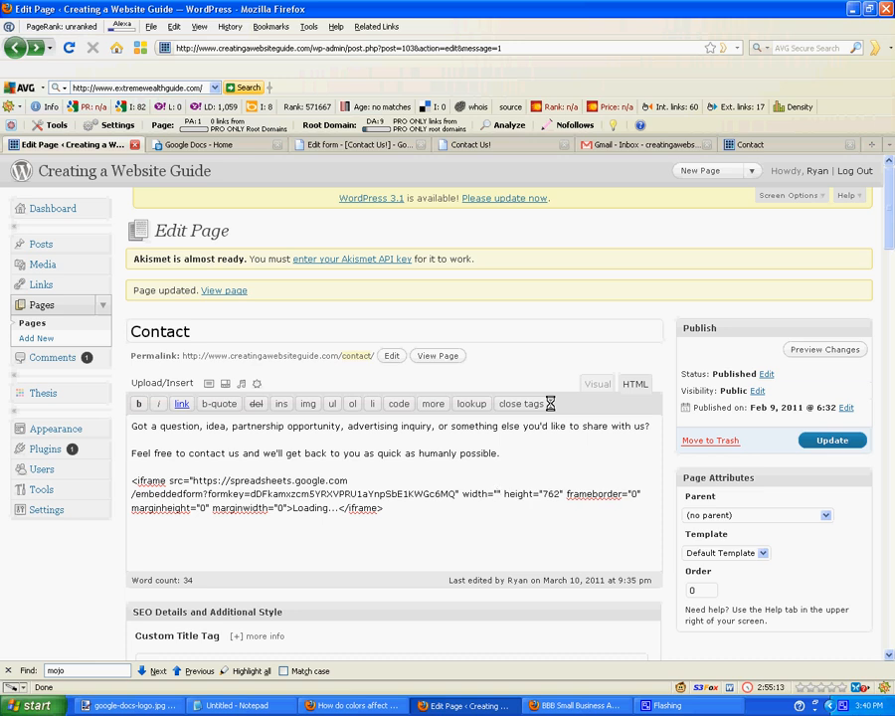
text(550)
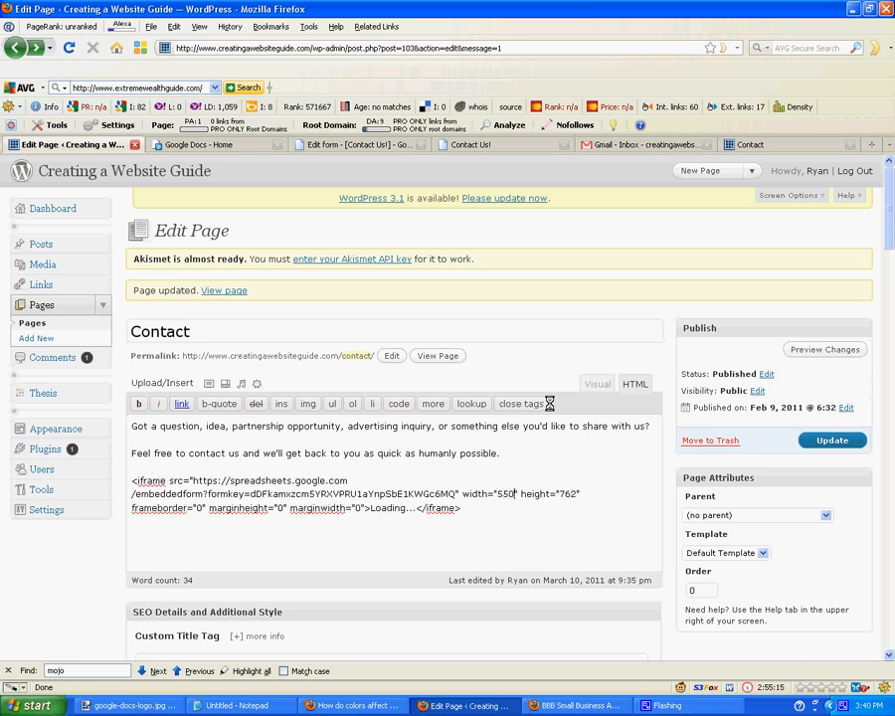
click(832, 441)
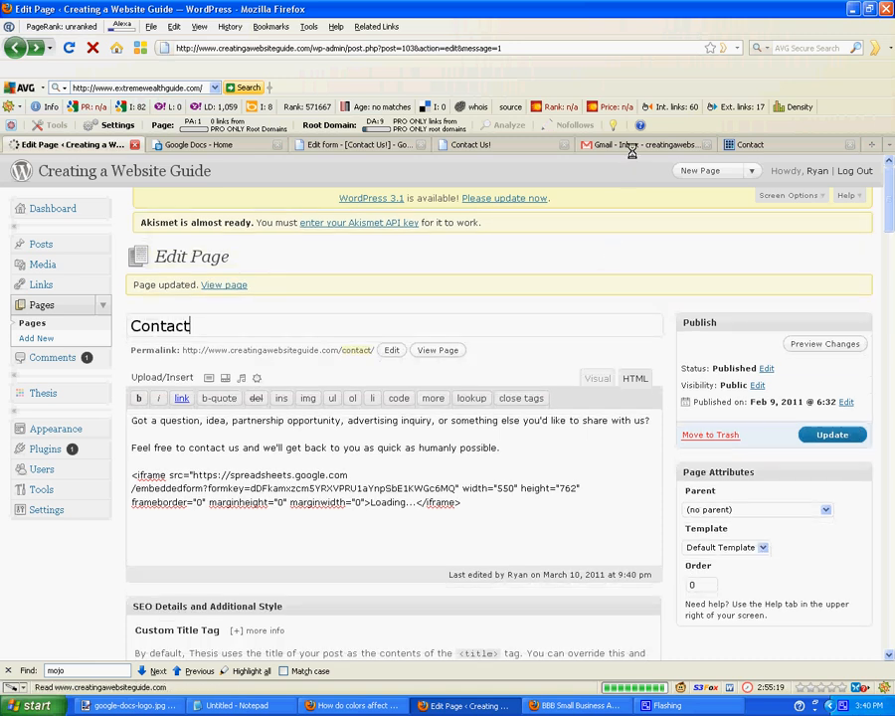
click(633, 145)
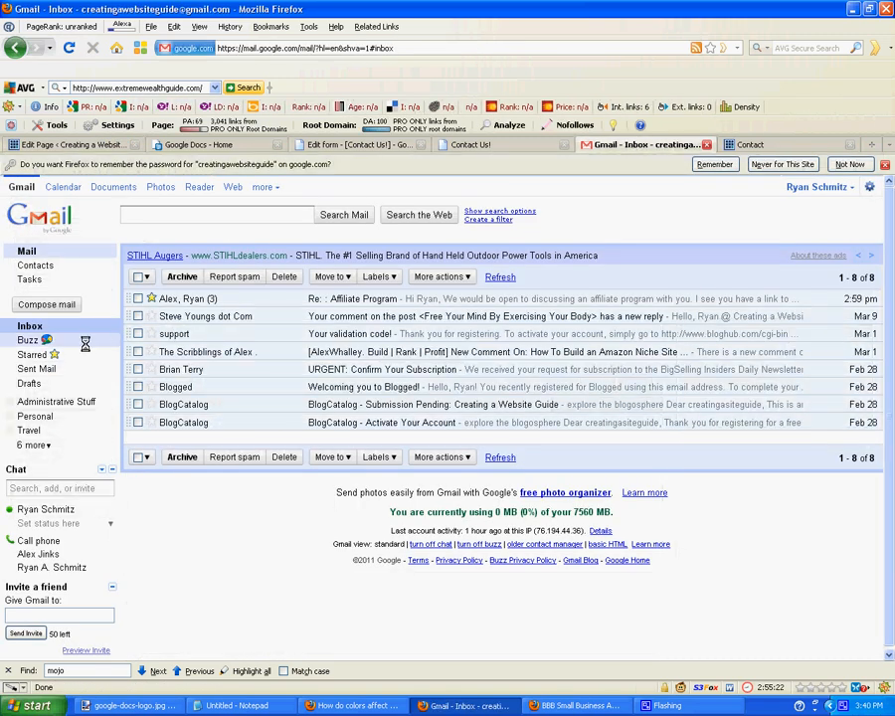
click(35, 327)
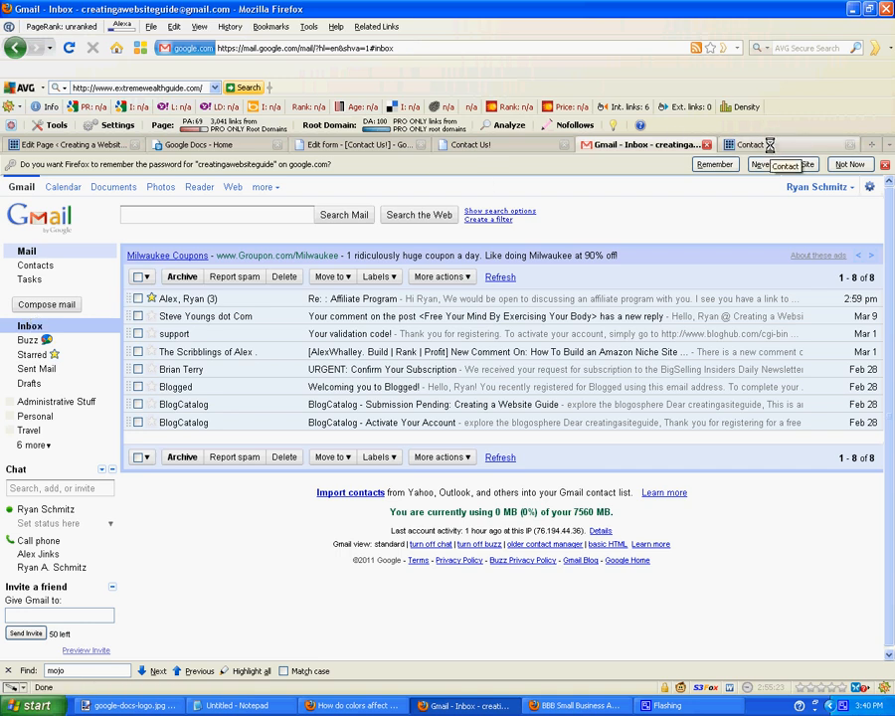
click(32, 325)
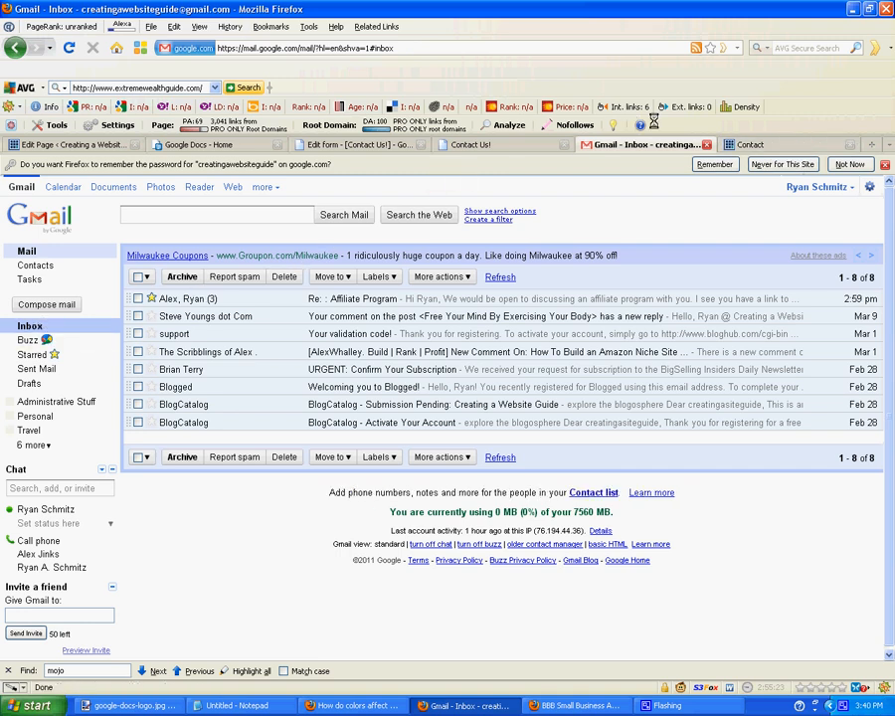
click(744, 144)
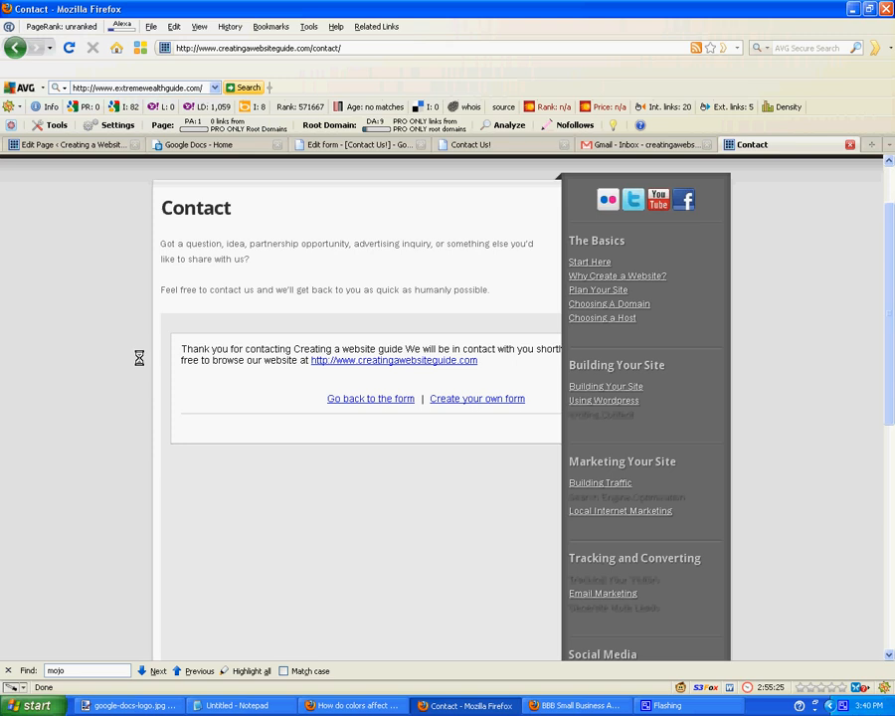
click(486, 145)
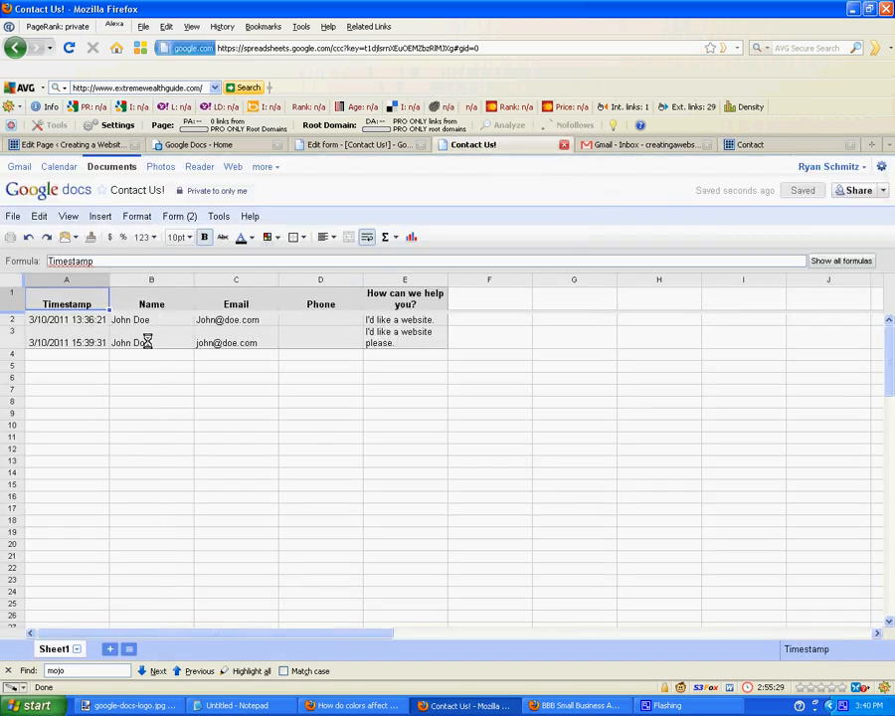
click(858, 166)
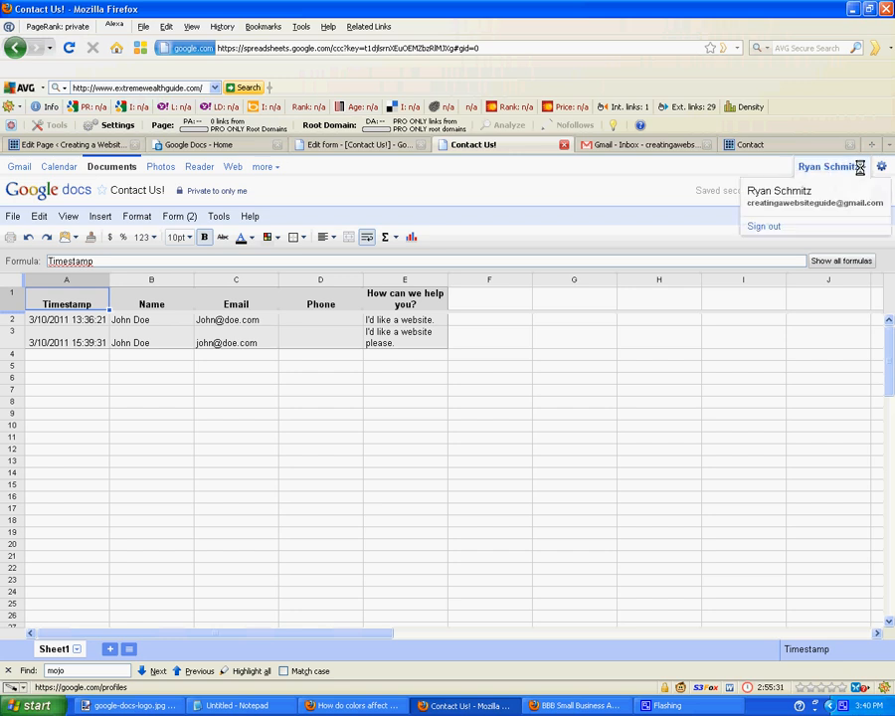
click(622, 144)
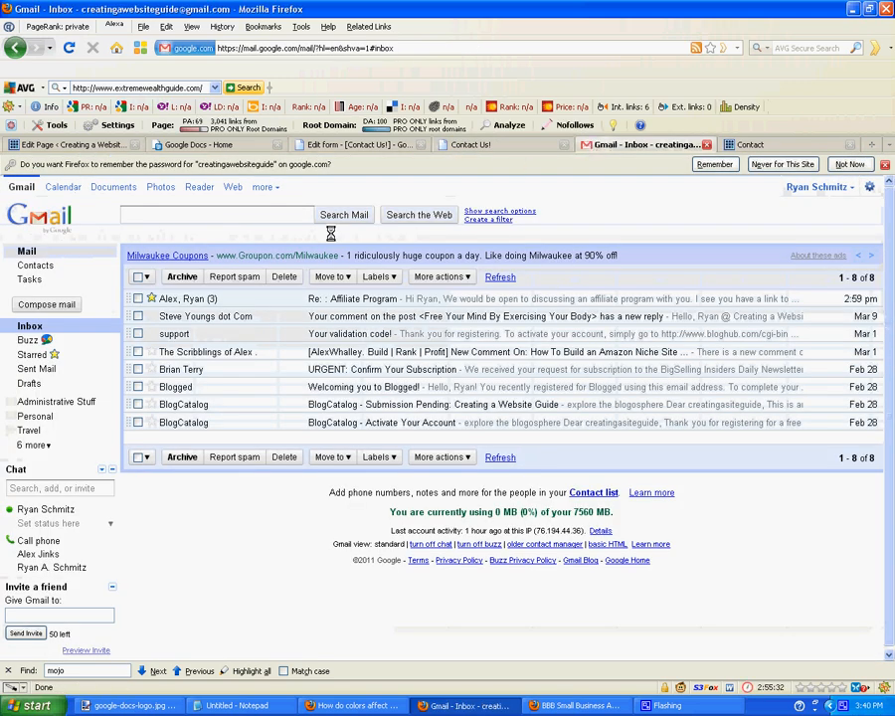
click(826, 188)
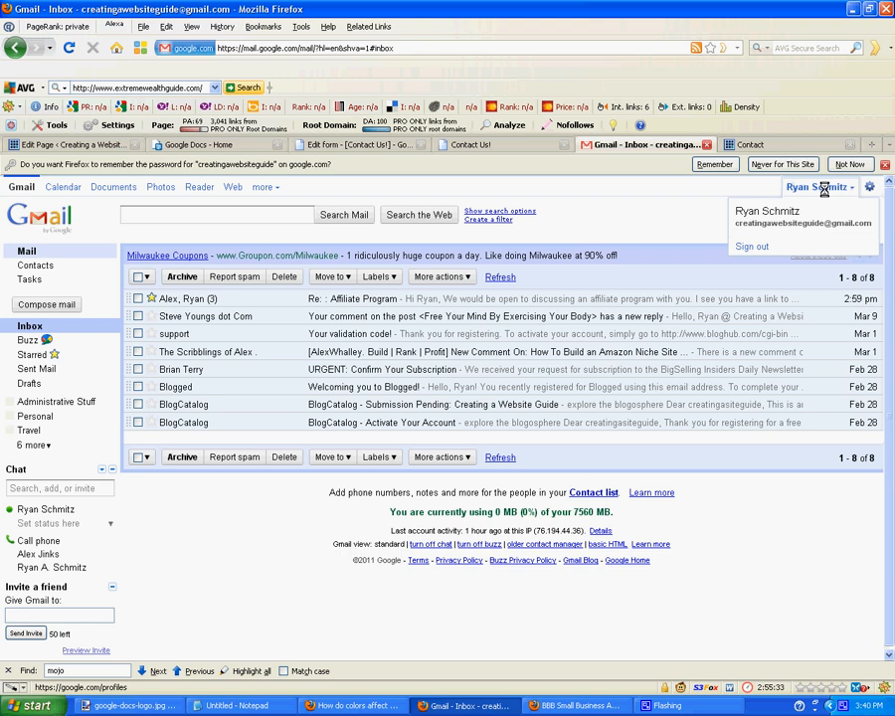
- Open the '"Contact Us!" was edited recently' e-mail and view the new response in the spreadsheet
click(35, 325)
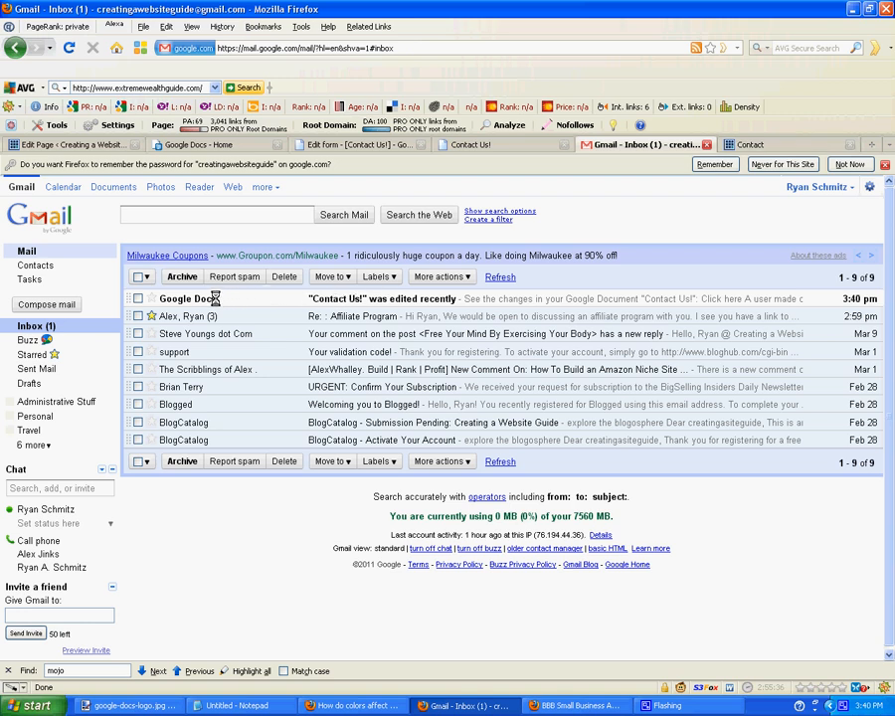
click(337, 298)
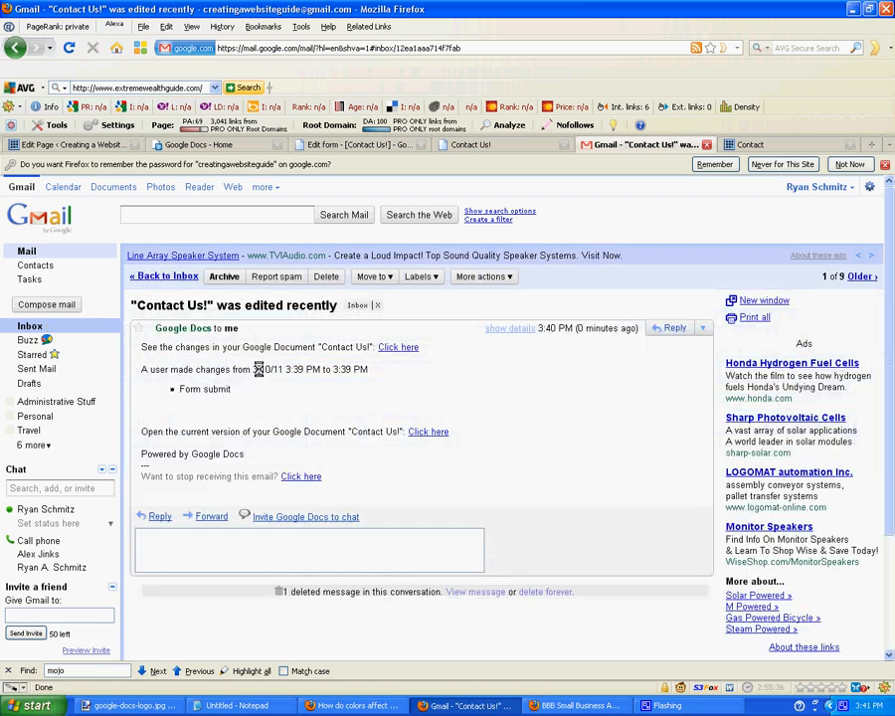
click(394, 347)
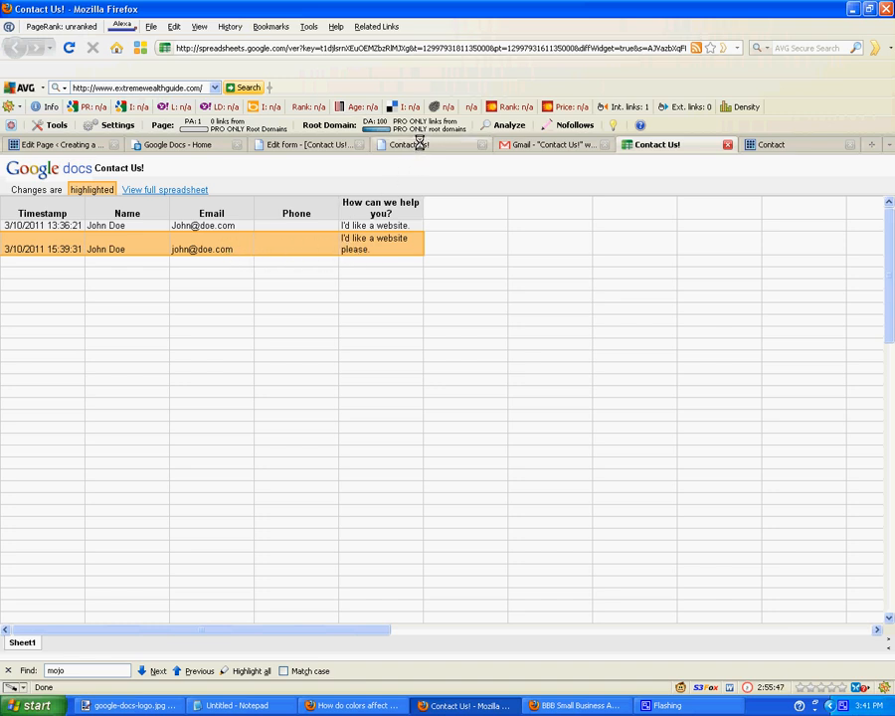
- View the published Contact page from WordPress and scroll down to the embedded form
click(56, 142)
click(224, 291)
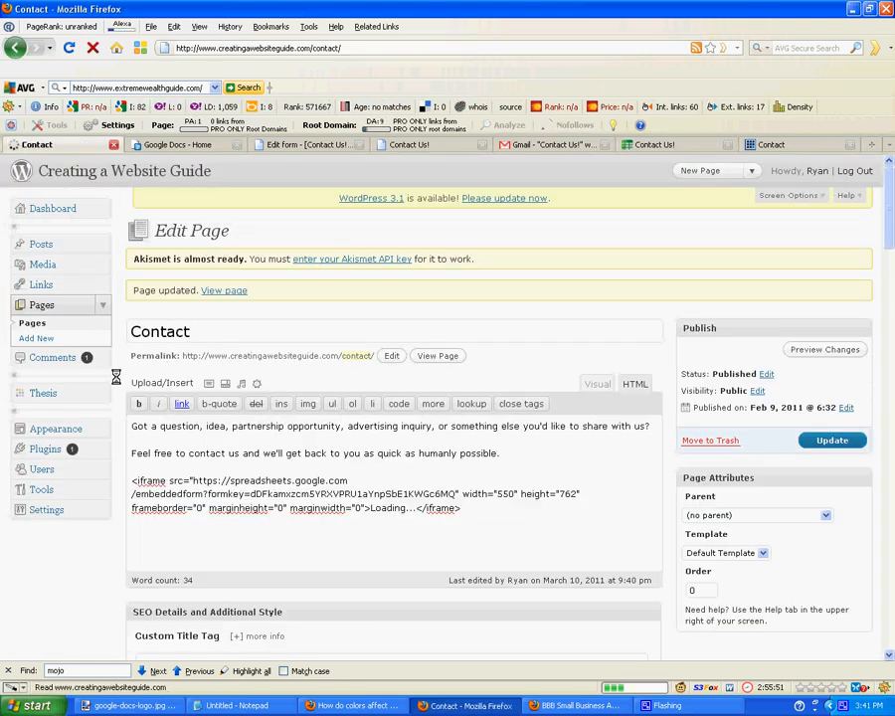
scroll(117, 377, down, 4)
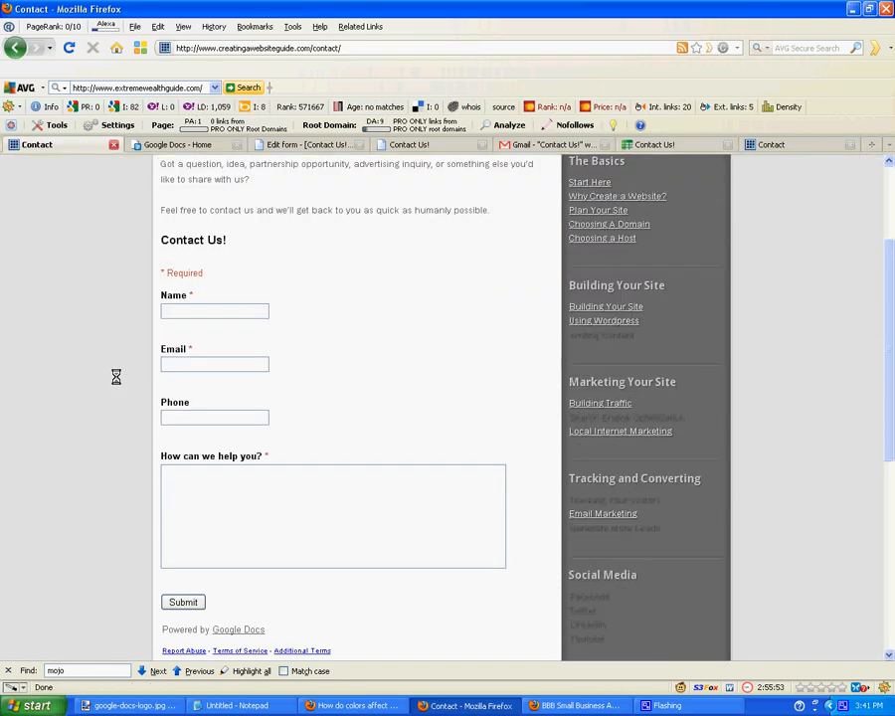